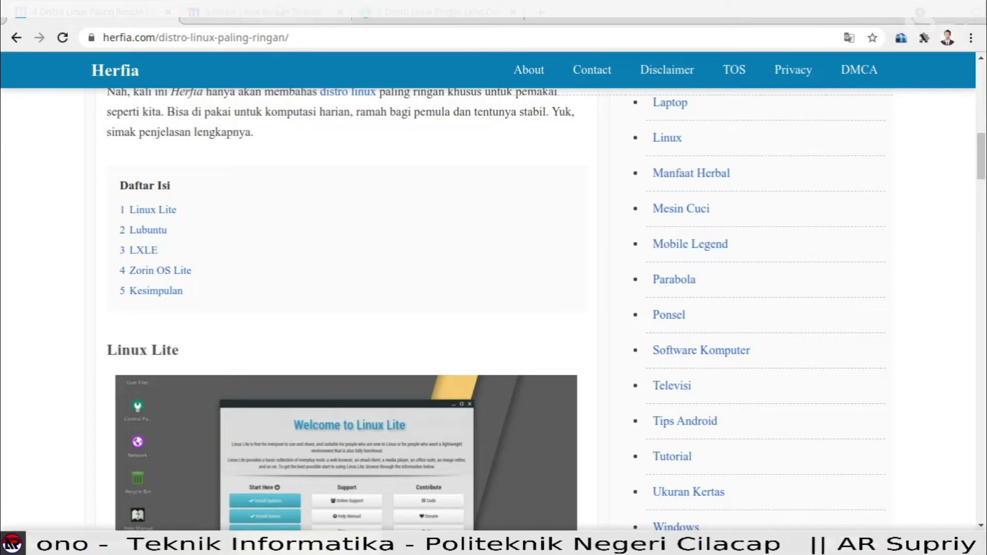
Switch to the termasmedia.com tab with the article '5 Distro Linux Ringan Terbaik Untuk Perangkat Komputer Lama'.
{"action": "left_click", "coordinate": [279, 10]}
Read the termasmedia list down to the LXLE section, then switch to the linuxid.net article.
{"action": "scroll", "coordinate": [368, 335], "scroll_direction": "up", "scroll_amount": 4}
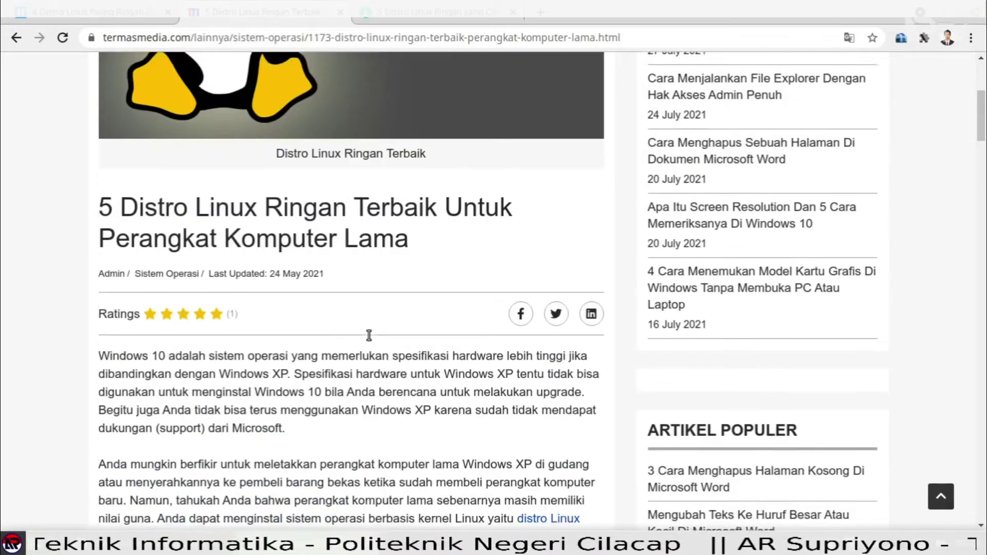
{"action": "scroll", "coordinate": [368, 335], "scroll_direction": "down", "scroll_amount": 5}
{"action": "scroll", "coordinate": [368, 334], "scroll_direction": "down", "scroll_amount": 10}
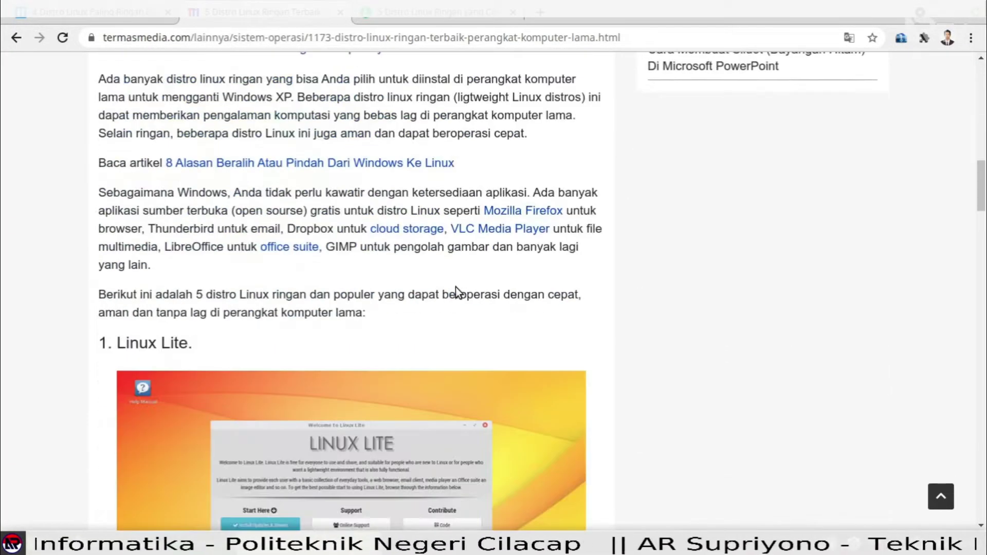
{"action": "scroll", "coordinate": [315, 206], "scroll_direction": "down", "scroll_amount": 7}
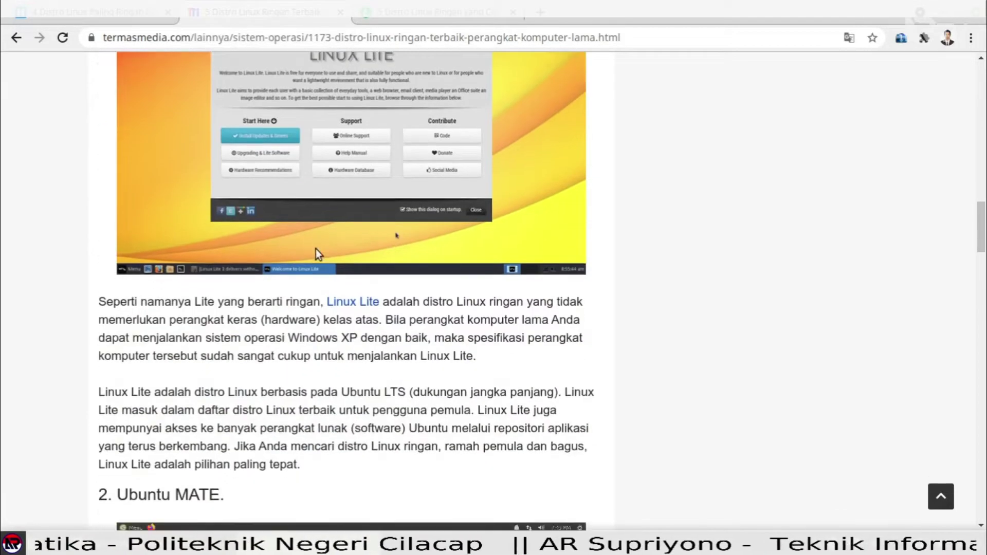
{"action": "scroll", "coordinate": [375, 286], "scroll_direction": "down", "scroll_amount": 8}
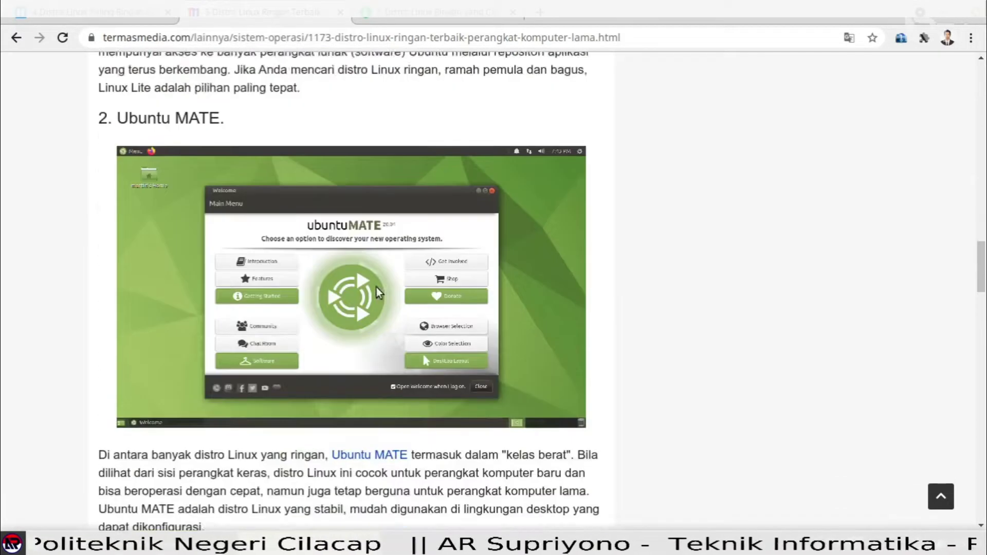
{"action": "scroll", "coordinate": [325, 329], "scroll_direction": "down", "scroll_amount": 12}
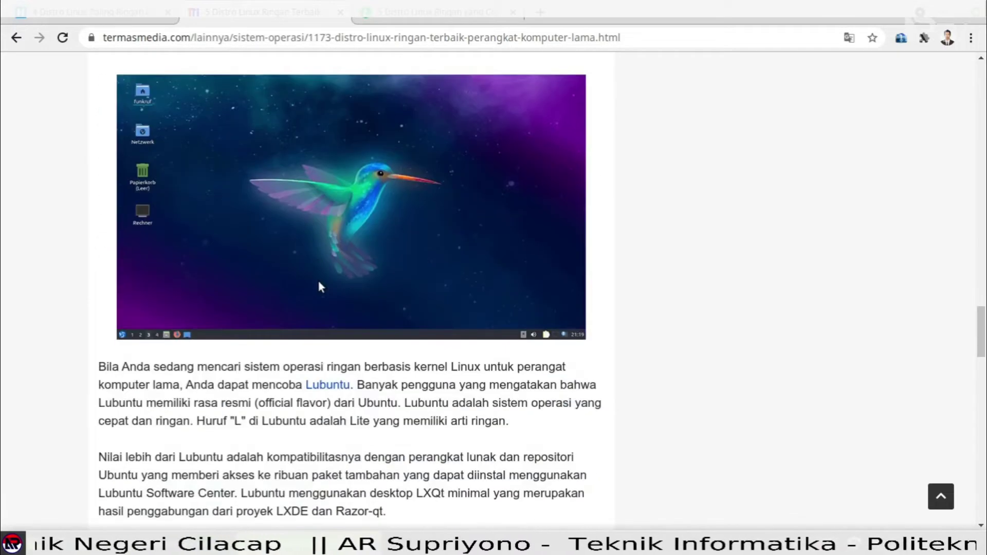
{"action": "scroll", "coordinate": [320, 284], "scroll_direction": "down", "scroll_amount": 2}
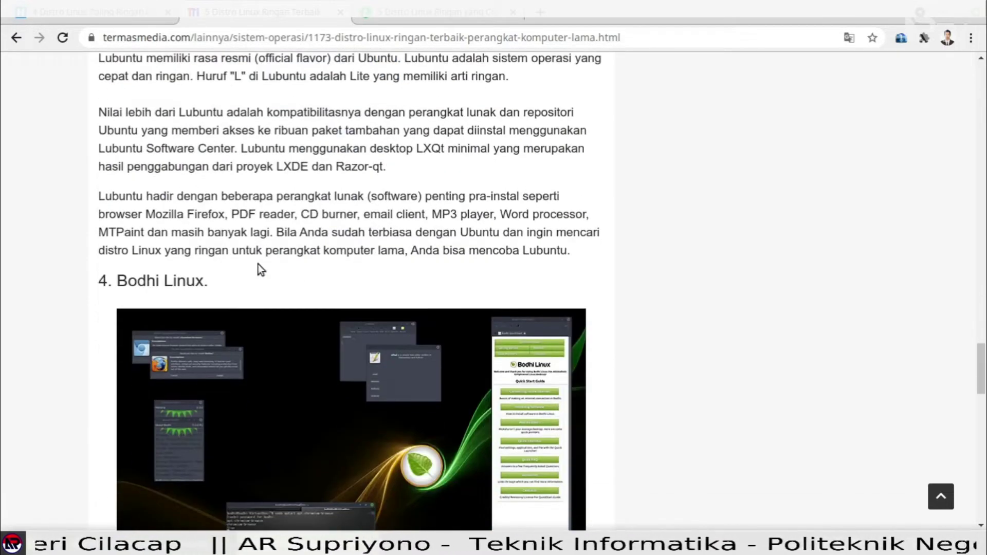
{"action": "scroll", "coordinate": [348, 245], "scroll_direction": "down", "scroll_amount": 5}
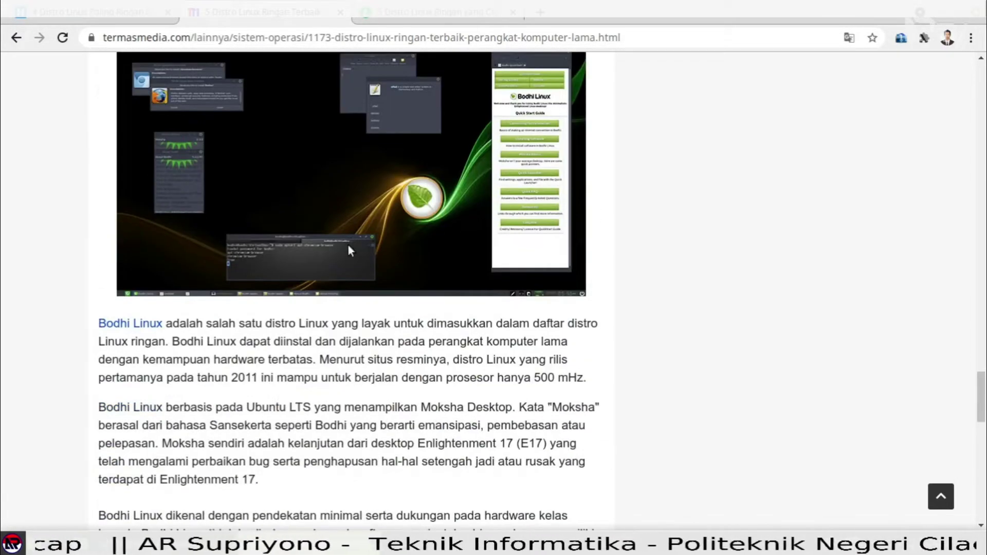
{"action": "scroll", "coordinate": [347, 249], "scroll_direction": "down", "scroll_amount": 7}
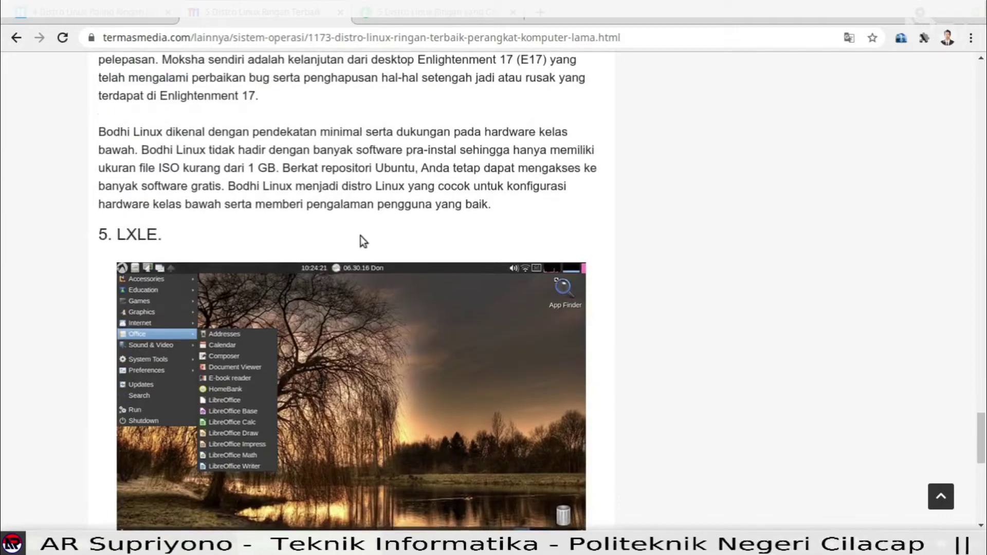
{"action": "scroll", "coordinate": [359, 235], "scroll_direction": "down", "scroll_amount": 10}
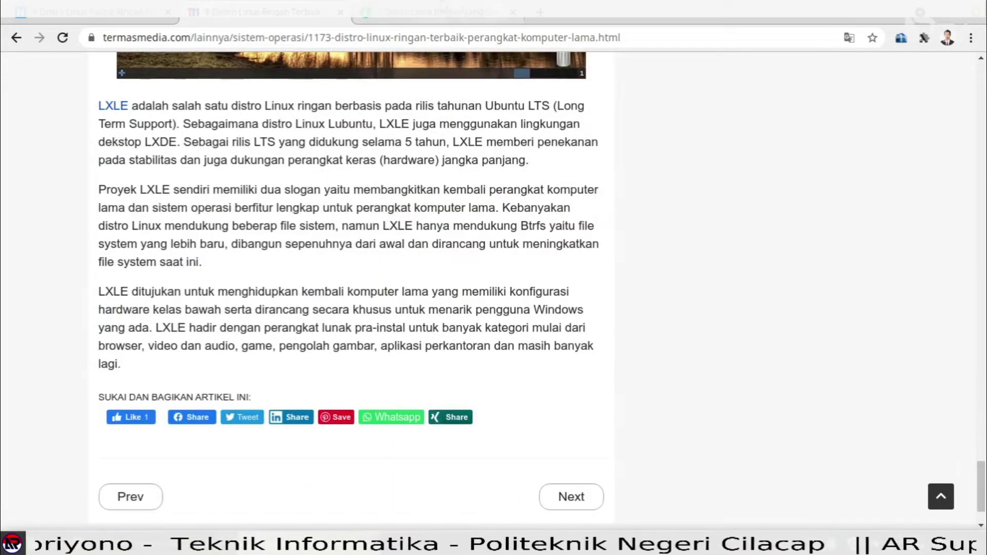
{"action": "left_click", "coordinate": [492, 16]}
{"action": "scroll", "coordinate": [376, 248], "scroll_direction": "down", "scroll_amount": 4}
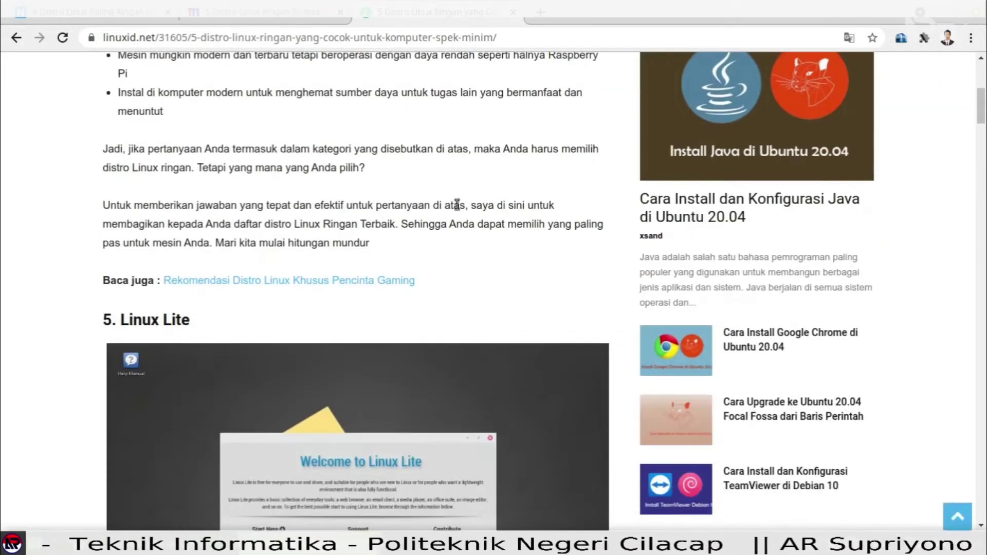
{"action": "scroll", "coordinate": [223, 310], "scroll_direction": "down", "scroll_amount": 12}
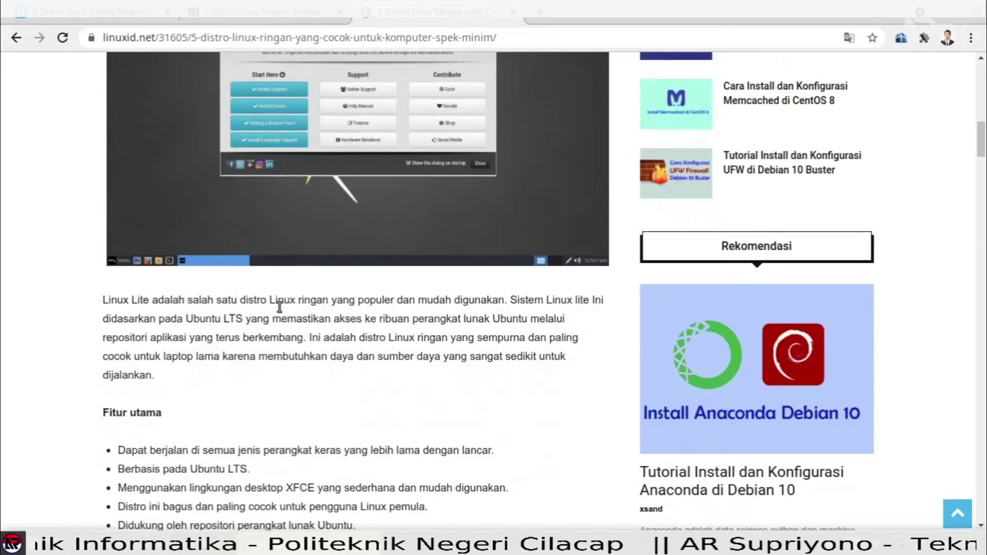
{"action": "scroll", "coordinate": [329, 305], "scroll_direction": "down", "scroll_amount": 8}
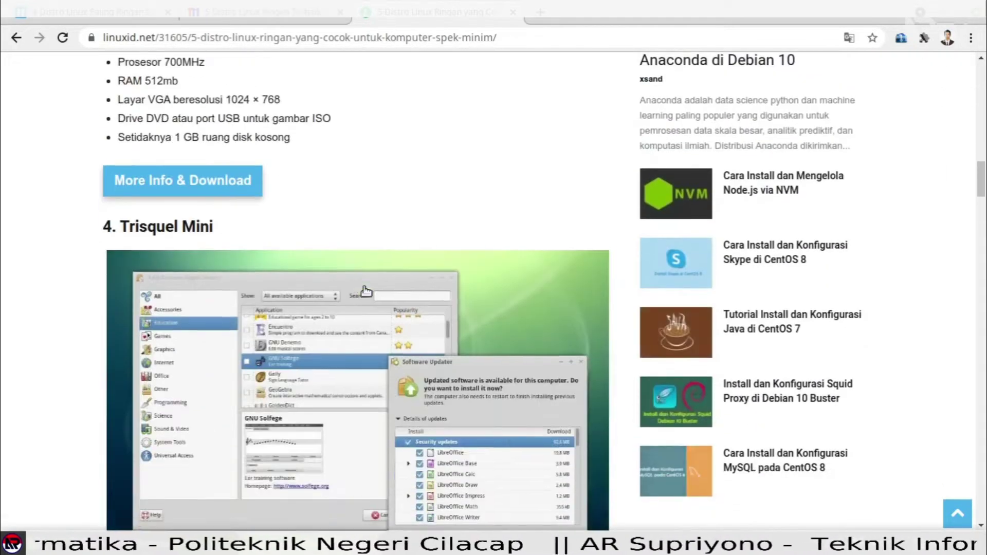
{"action": "scroll", "coordinate": [287, 233], "scroll_direction": "down", "scroll_amount": 5}
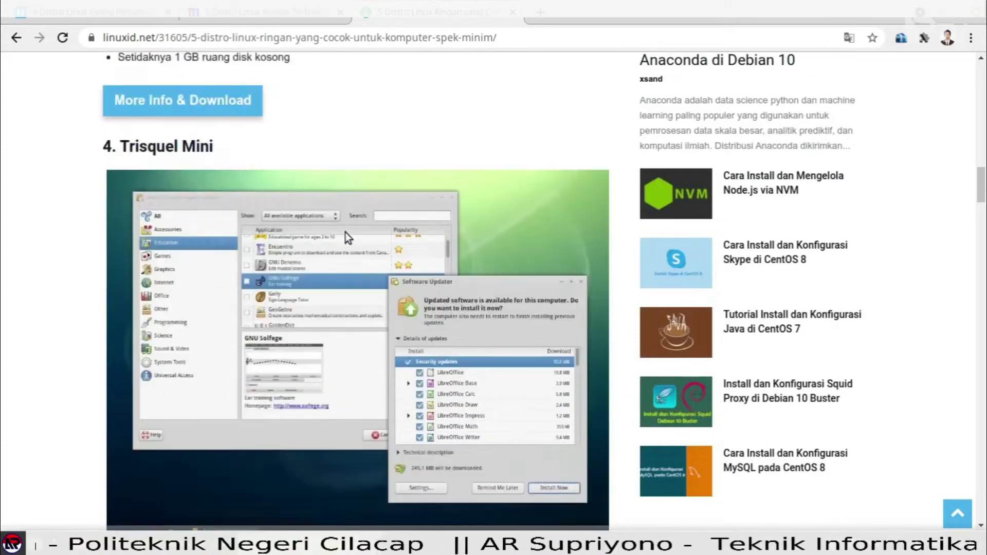
{"action": "scroll", "coordinate": [334, 272], "scroll_direction": "down", "scroll_amount": 11}
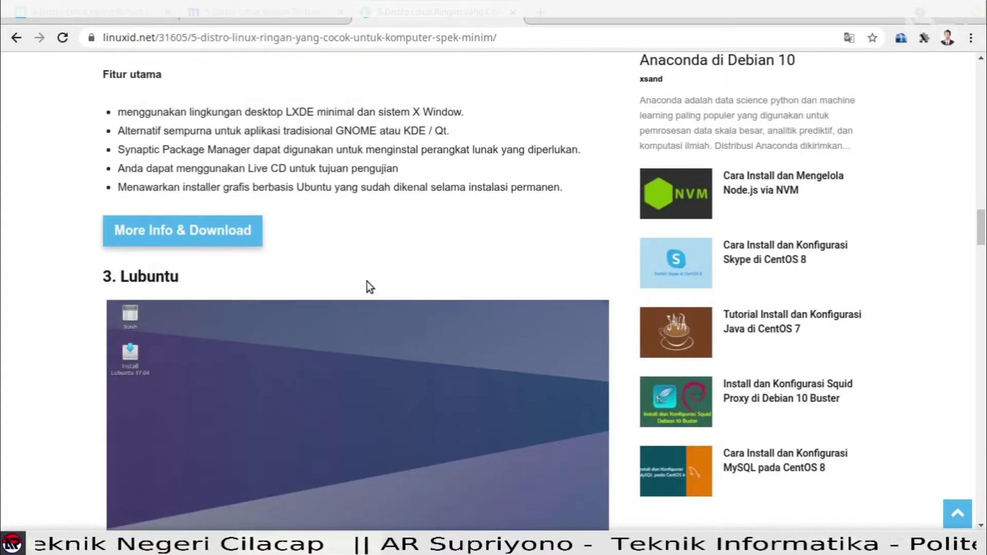
{"action": "scroll", "coordinate": [368, 287], "scroll_direction": "down", "scroll_amount": 11}
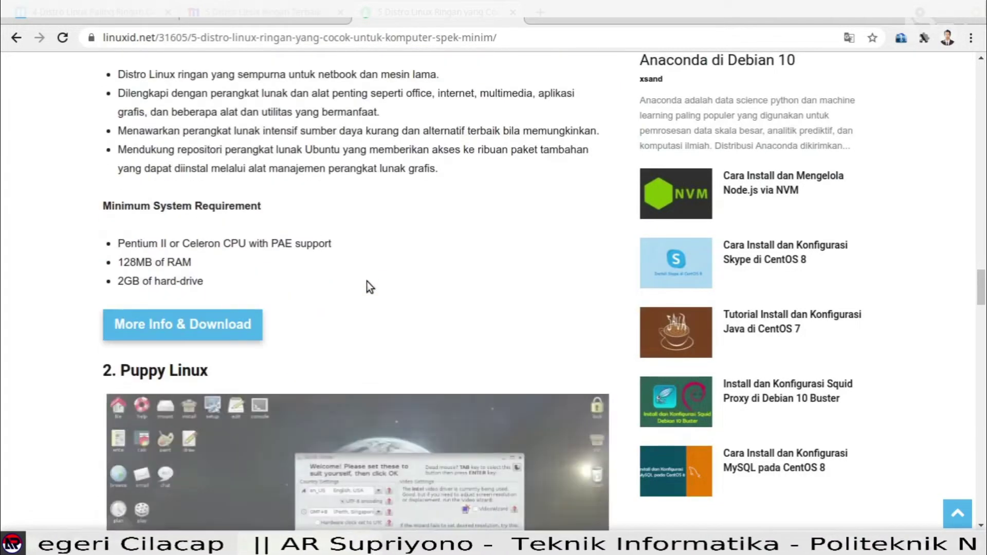
{"action": "scroll", "coordinate": [368, 287], "scroll_direction": "down", "scroll_amount": 9}
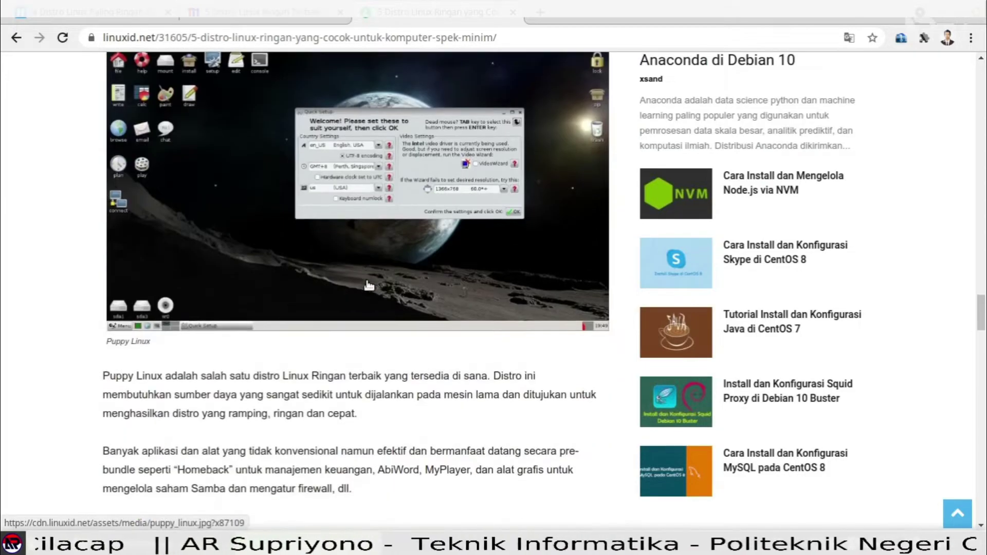
{"action": "scroll", "coordinate": [368, 286], "scroll_direction": "down", "scroll_amount": 8}
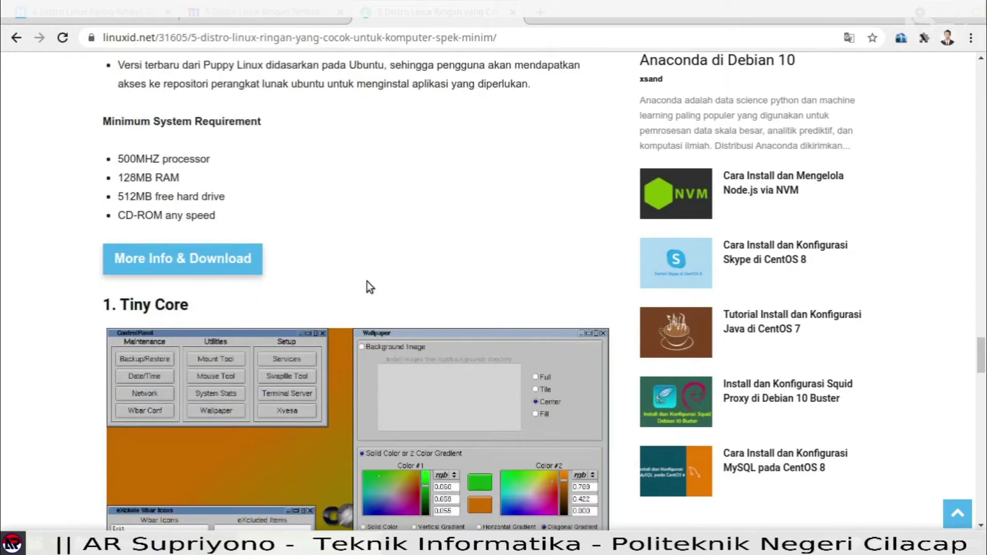
{"action": "scroll", "coordinate": [380, 226], "scroll_direction": "down", "scroll_amount": 12}
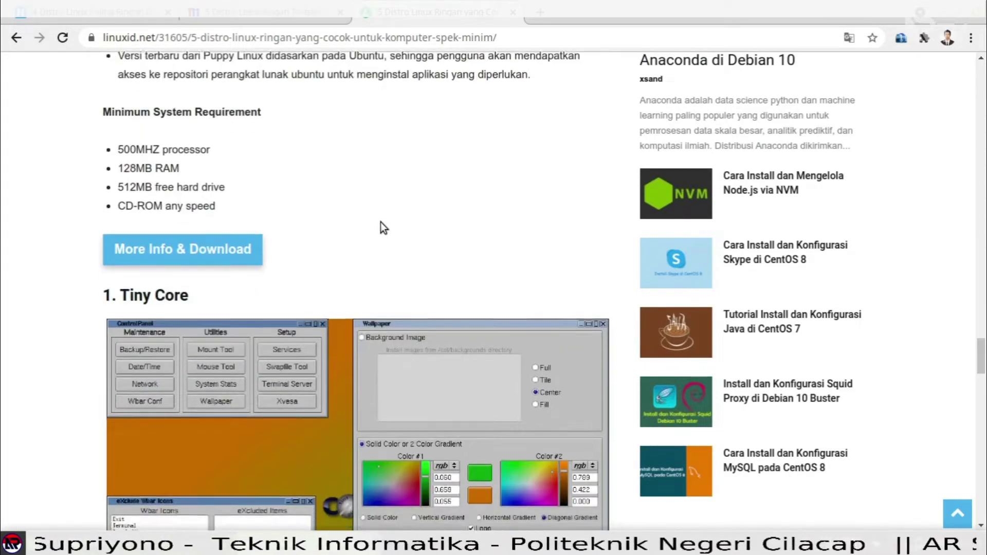
{"action": "scroll", "coordinate": [380, 225], "scroll_direction": "down", "scroll_amount": 7}
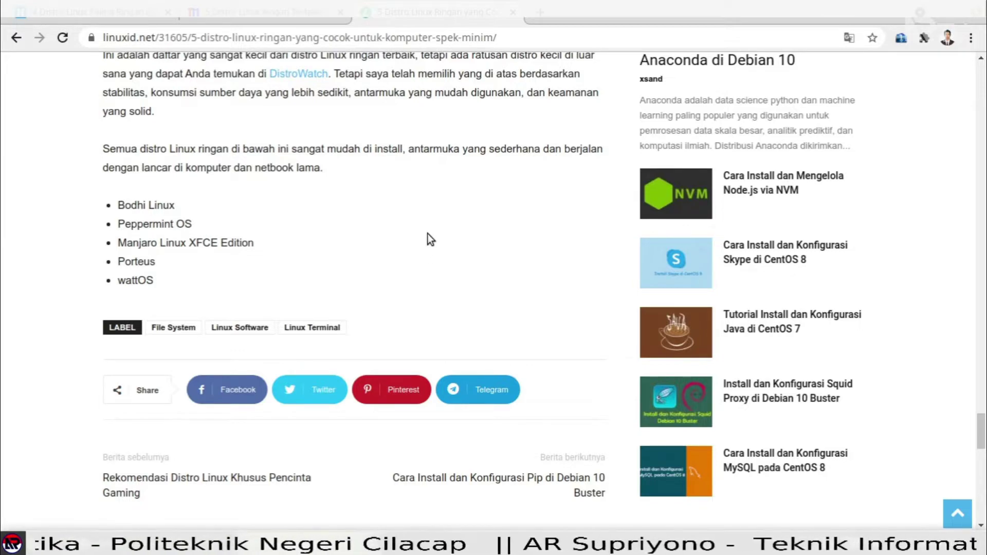
{"action": "scroll", "coordinate": [427, 233], "scroll_direction": "up", "scroll_amount": 4}
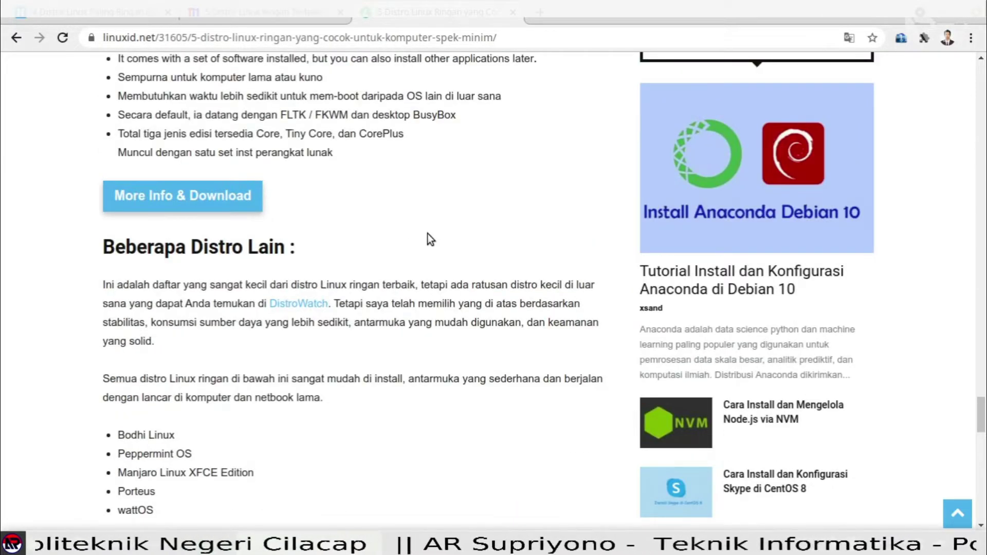
{"action": "scroll", "coordinate": [427, 233], "scroll_direction": "up", "scroll_amount": 4}
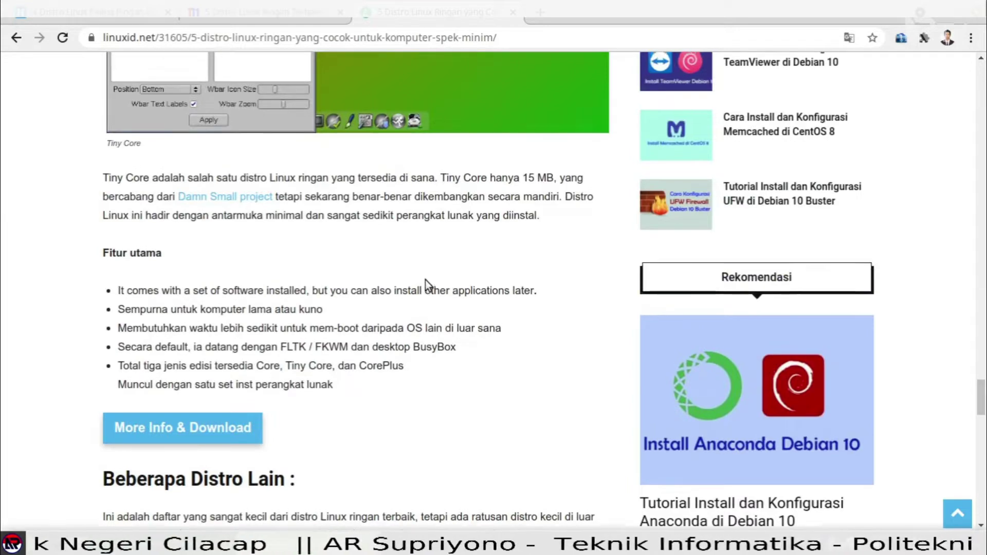
{"action": "scroll", "coordinate": [424, 279], "scroll_direction": "up", "scroll_amount": 4}
{"action": "scroll", "coordinate": [425, 281], "scroll_direction": "up", "scroll_amount": 4}
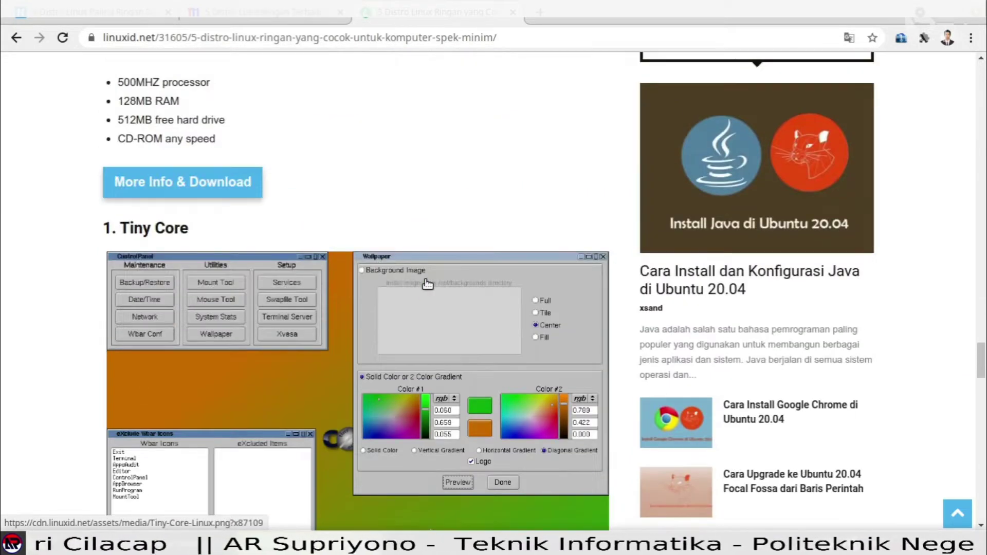
{"action": "scroll", "coordinate": [426, 283], "scroll_direction": "up", "scroll_amount": 5}
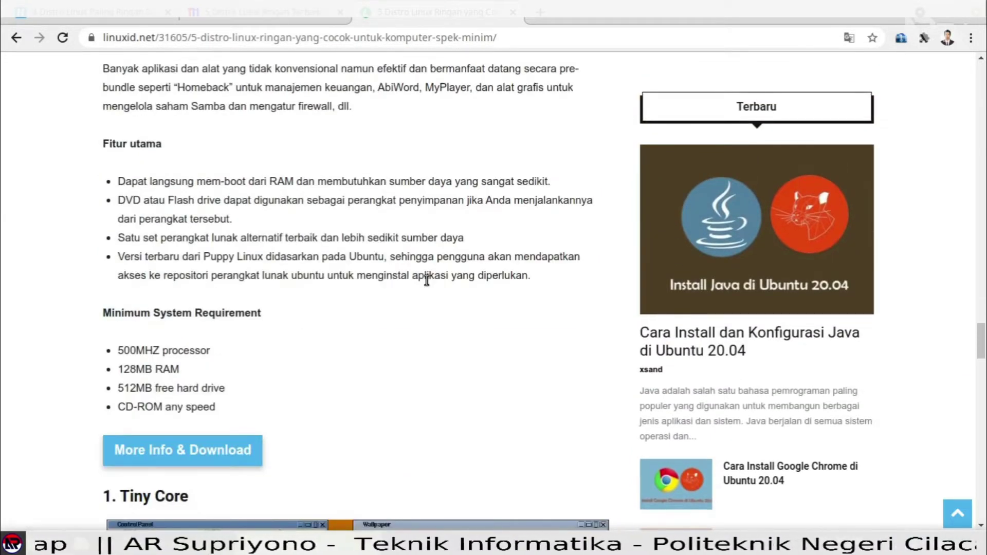
{"action": "scroll", "coordinate": [427, 281], "scroll_direction": "up", "scroll_amount": 1}
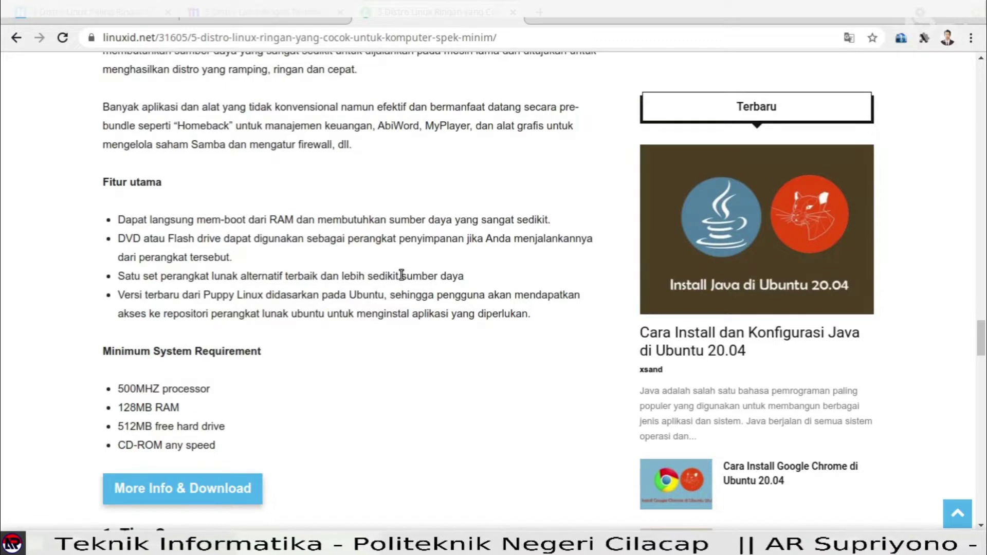
{"action": "scroll", "coordinate": [401, 275], "scroll_direction": "down", "scroll_amount": 3}
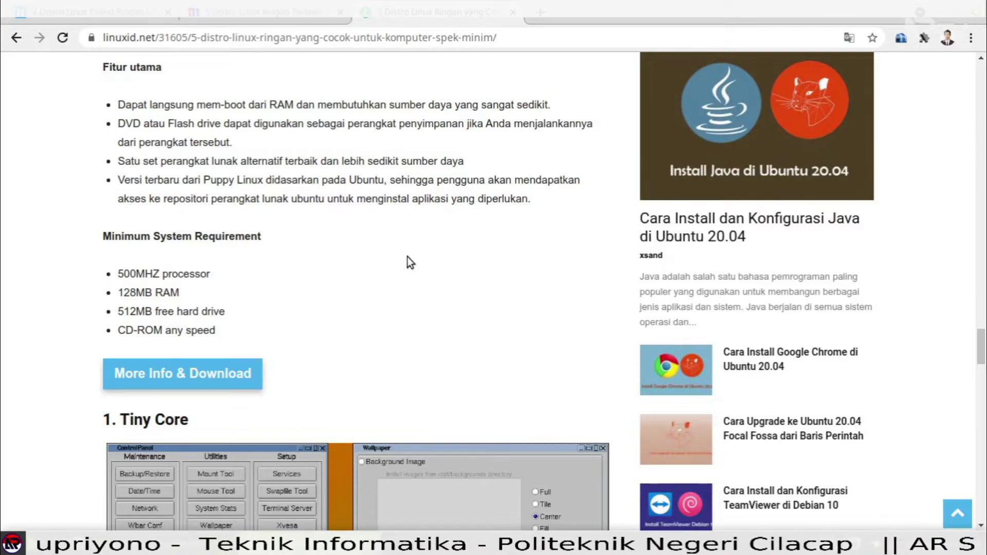
{"action": "scroll", "coordinate": [407, 257], "scroll_direction": "up", "scroll_amount": 10}
{"action": "scroll", "coordinate": [407, 257], "scroll_direction": "up", "scroll_amount": 9}
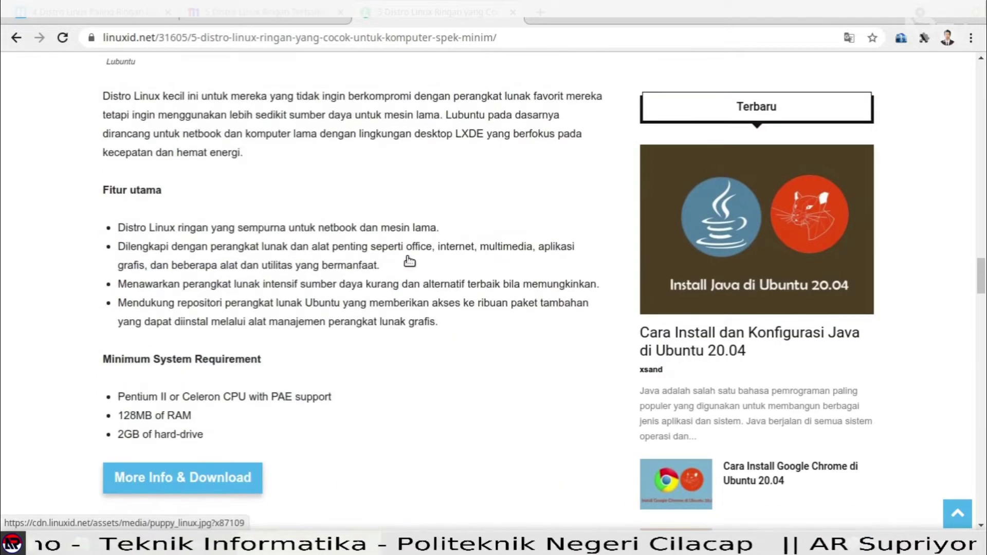
{"action": "scroll", "coordinate": [363, 306], "scroll_direction": "up", "scroll_amount": 13}
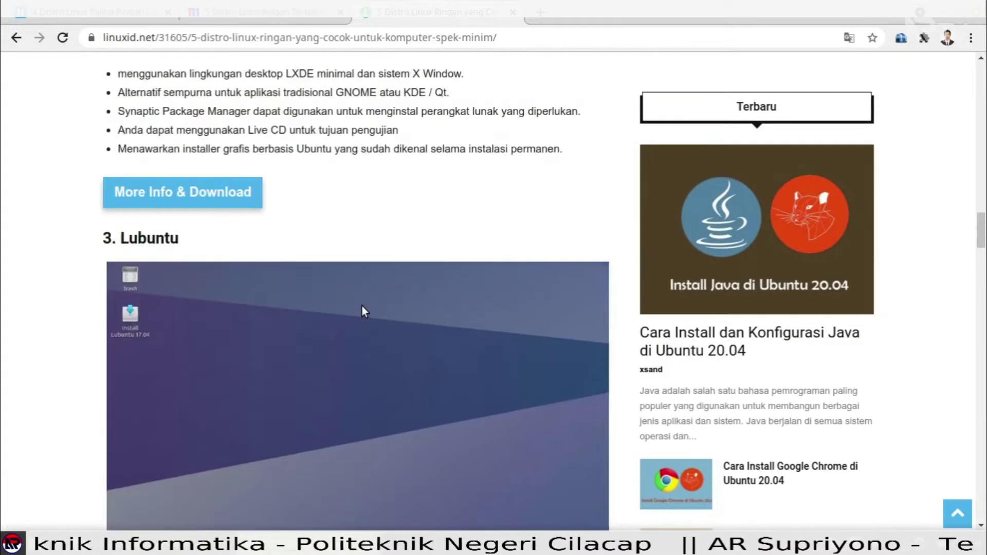
{"action": "scroll", "coordinate": [391, 245], "scroll_direction": "up", "scroll_amount": 8}
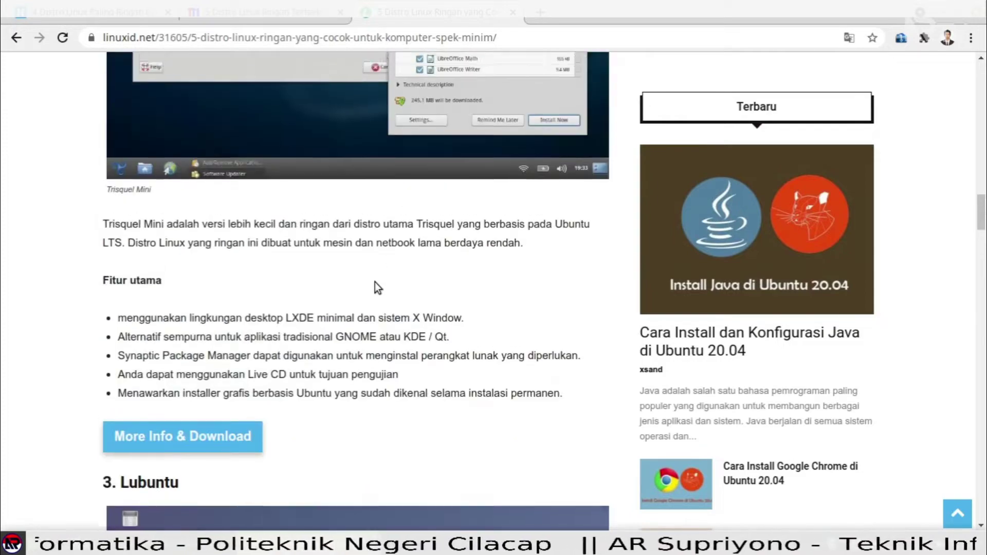
{"action": "scroll", "coordinate": [392, 178], "scroll_direction": "up", "scroll_amount": 4}
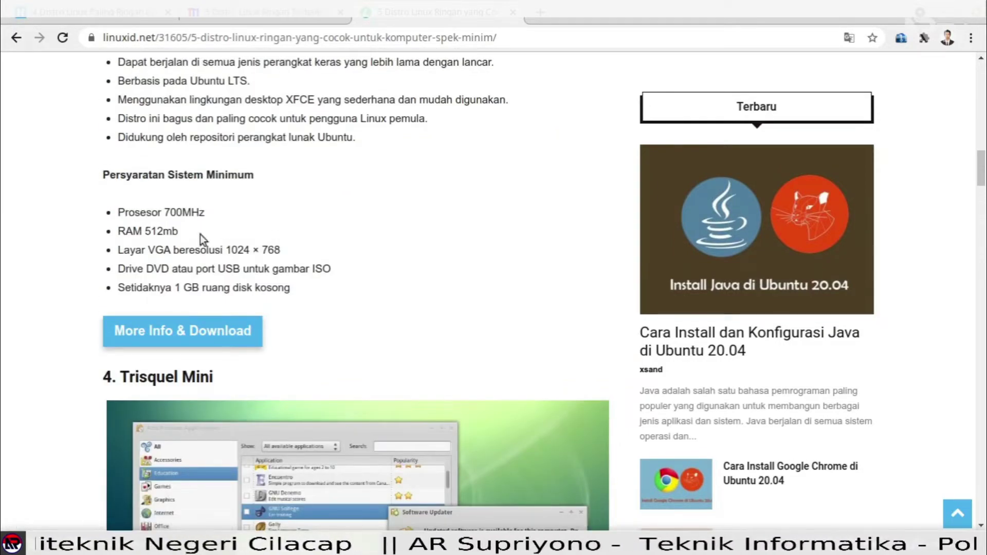
{"action": "scroll", "coordinate": [353, 223], "scroll_direction": "up", "scroll_amount": 5}
{"action": "scroll", "coordinate": [358, 222], "scroll_direction": "up", "scroll_amount": 10}
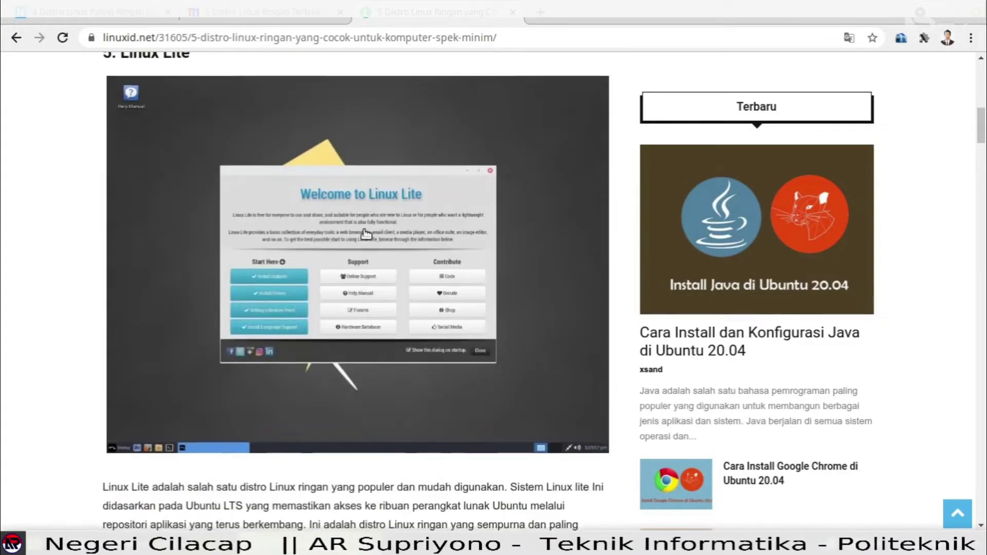
{"action": "scroll", "coordinate": [364, 229], "scroll_direction": "up", "scroll_amount": 8}
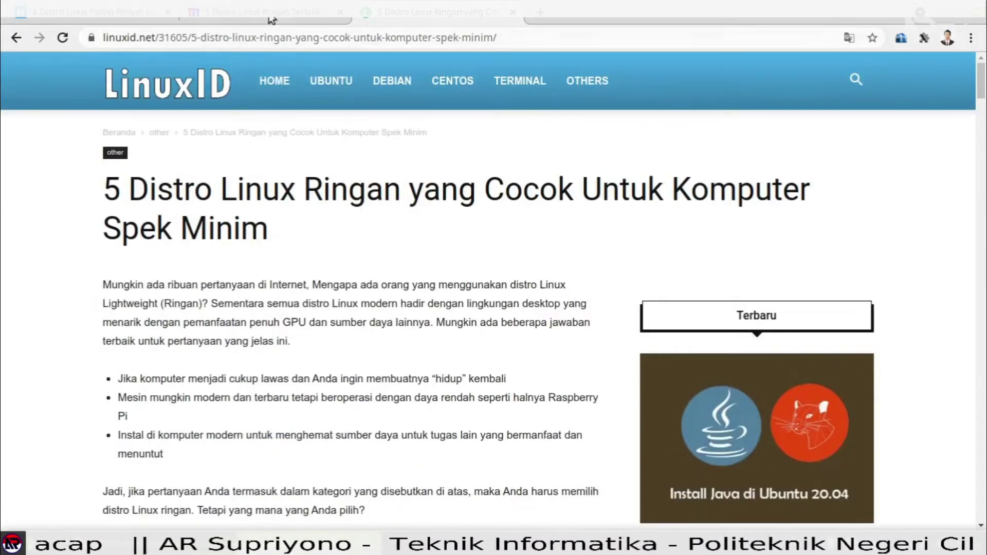
Switch back to the termasmedia distro article and scroll through it.
{"action": "left_click", "coordinate": [270, 16]}
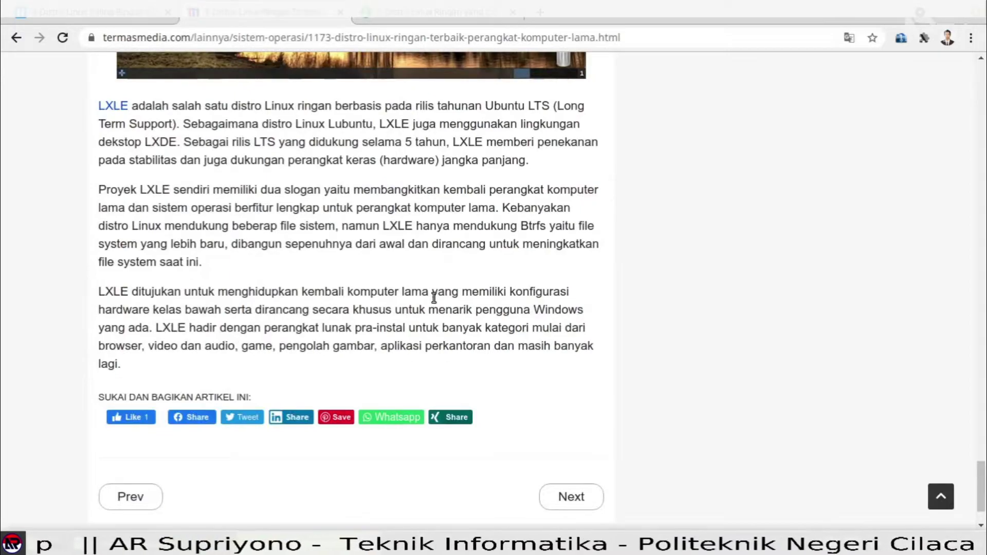
{"action": "scroll", "coordinate": [436, 246], "scroll_direction": "down", "scroll_amount": 2}
{"action": "scroll", "coordinate": [437, 244], "scroll_direction": "up", "scroll_amount": 10}
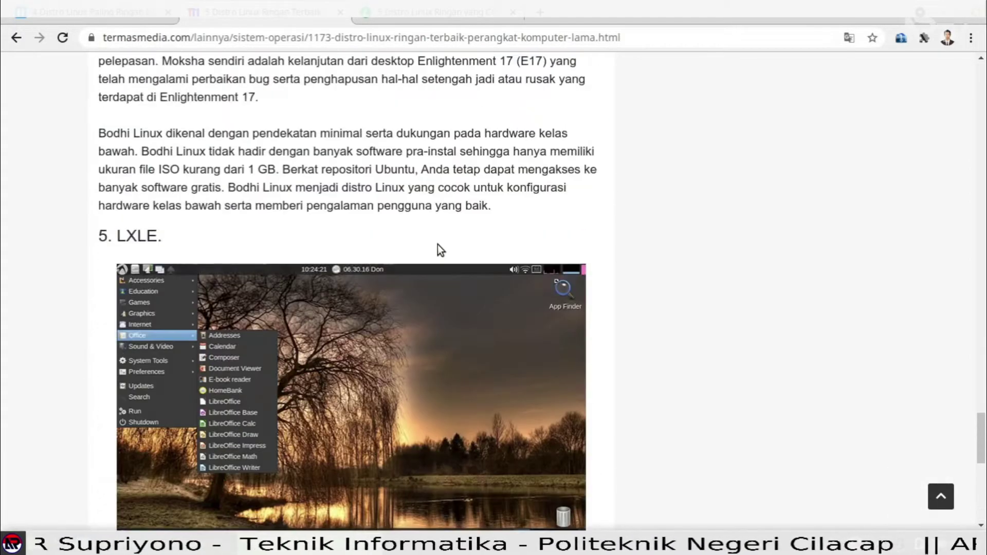
{"action": "scroll", "coordinate": [438, 246], "scroll_direction": "up", "scroll_amount": 10}
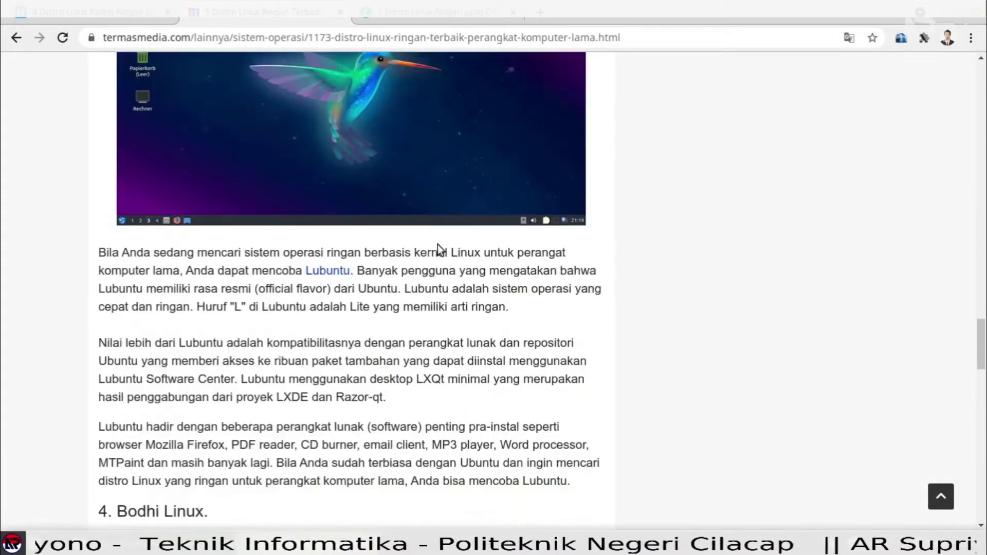
{"action": "scroll", "coordinate": [437, 244], "scroll_direction": "up", "scroll_amount": 12}
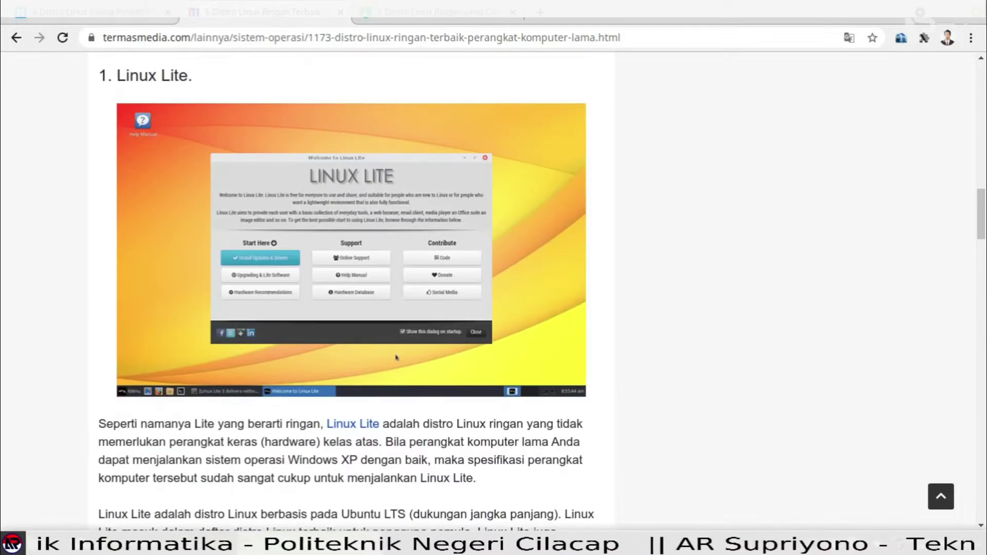
Glance at the herfia distro article, then start a fresh blank tab.
{"action": "left_click", "coordinate": [128, 7]}
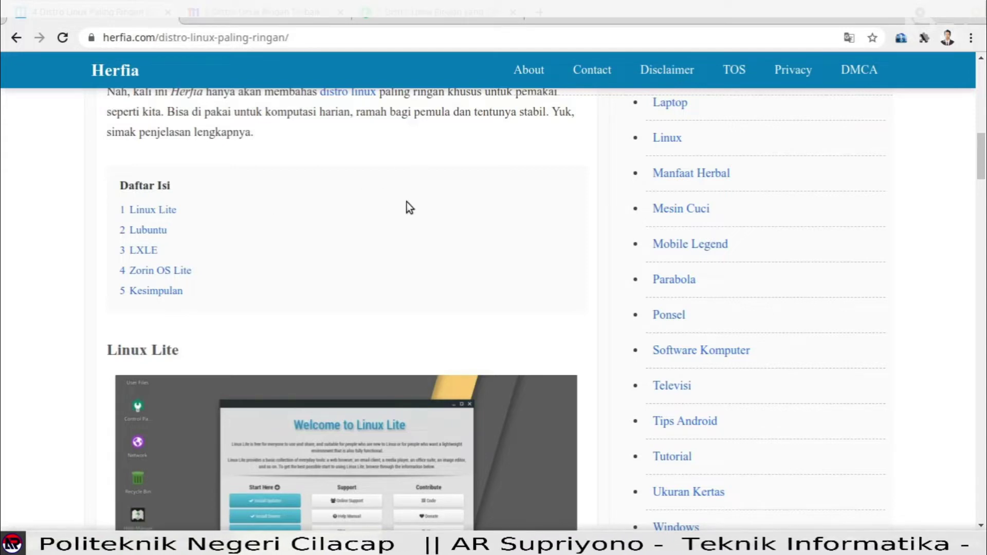
{"action": "scroll", "coordinate": [406, 201], "scroll_direction": "up", "scroll_amount": 2}
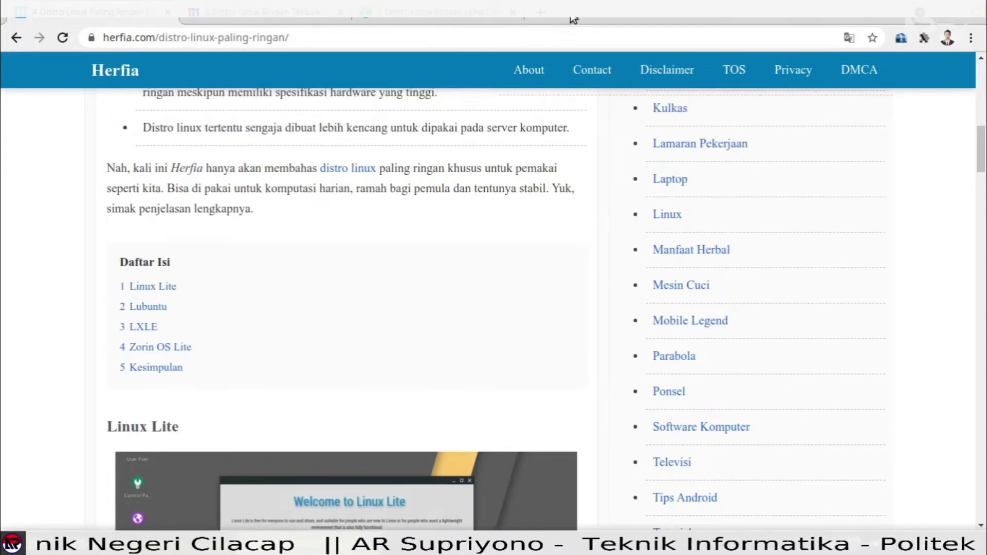
{"action": "left_click", "coordinate": [542, 12]}
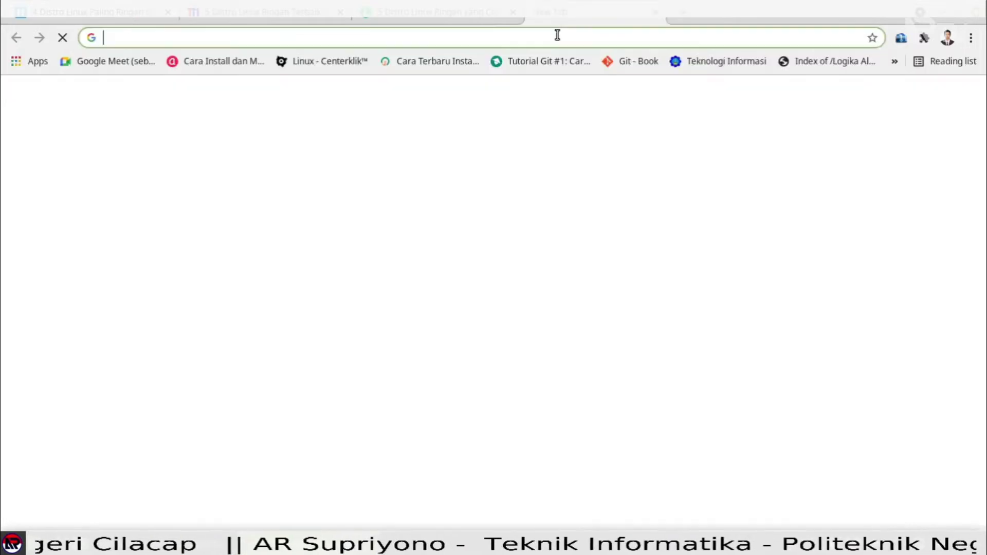
Search Google for 'linux lite' and open the linuxliteos.com download page.
{"action": "type", "text": "loi"}
{"action": "key", "text": "BackSpace"}
{"action": "key", "text": "BackSpace"}
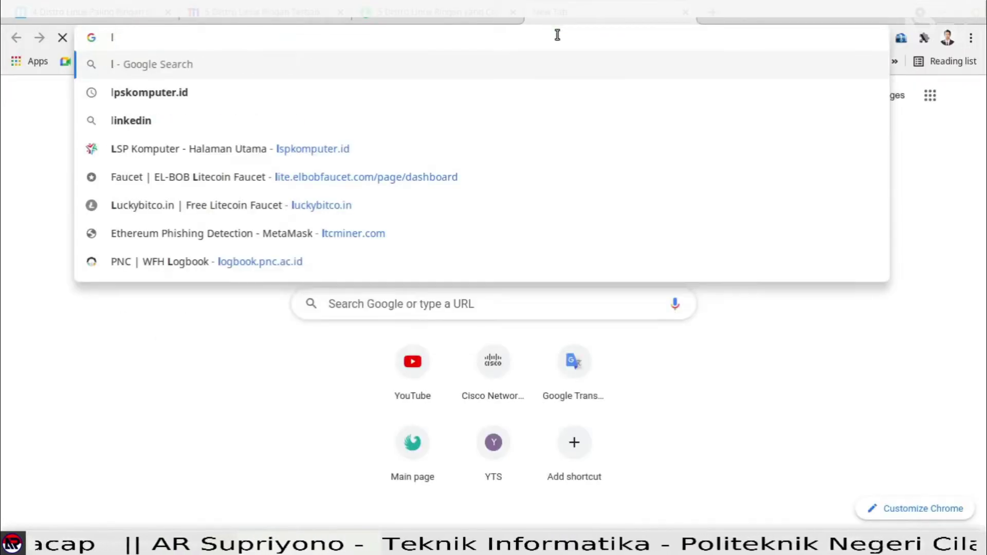
{"action": "type", "text": "inu"}
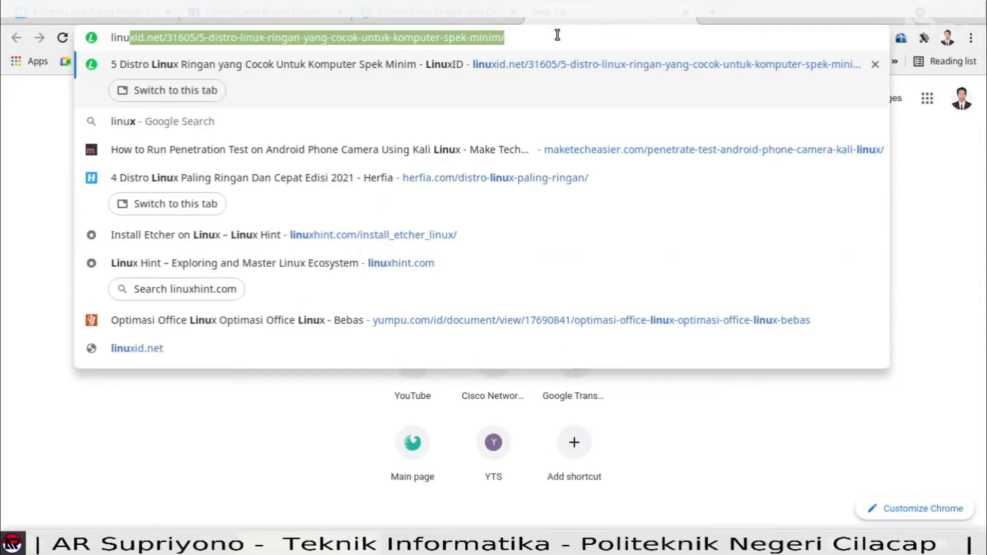
{"action": "type", "text": "x mli"}
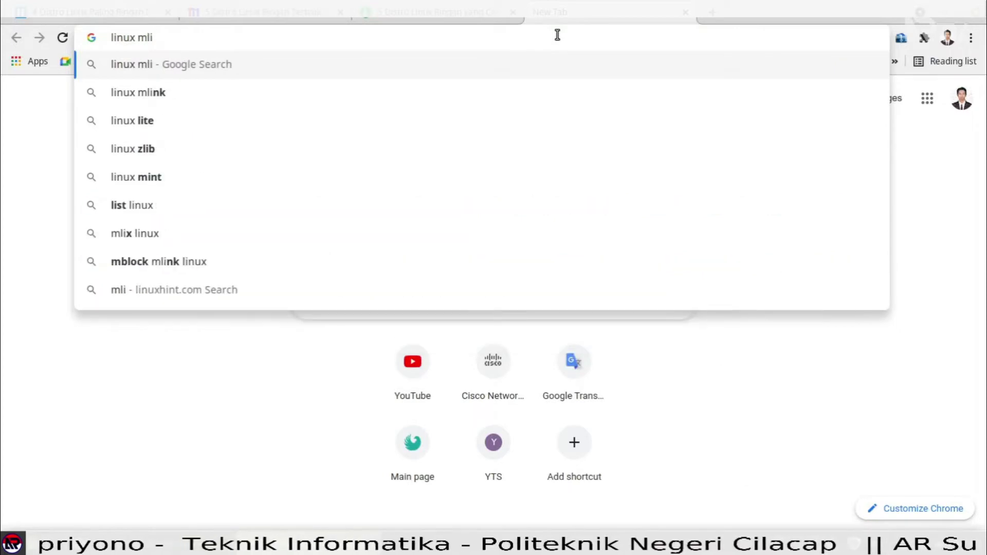
{"action": "key", "text": "BackSpace"}
{"action": "key", "text": "BackSpace"}
{"action": "key", "text": "BackSpace"}
{"action": "type", "text": "lite"}
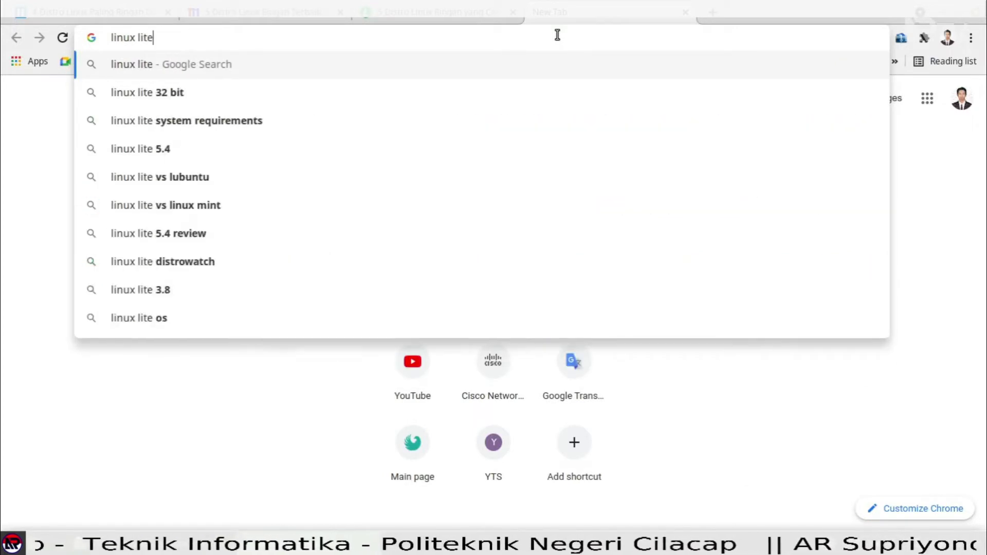
{"action": "key", "text": "Return"}
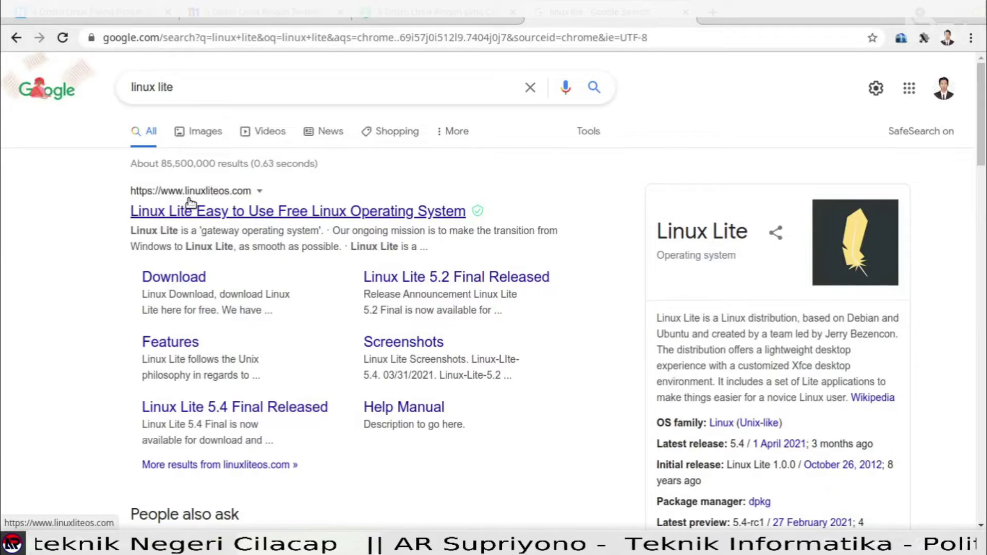
{"action": "left_click", "coordinate": [175, 281]}
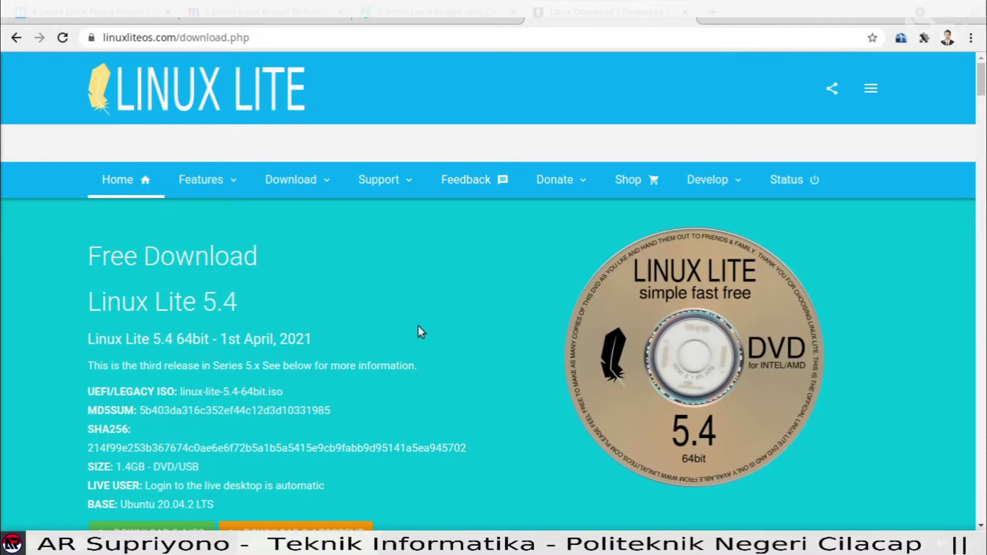
Scroll down the download page to the Linux Lite 5.4 64bit ISO and torrent options.
{"action": "scroll", "coordinate": [458, 299], "scroll_direction": "down", "scroll_amount": 4}
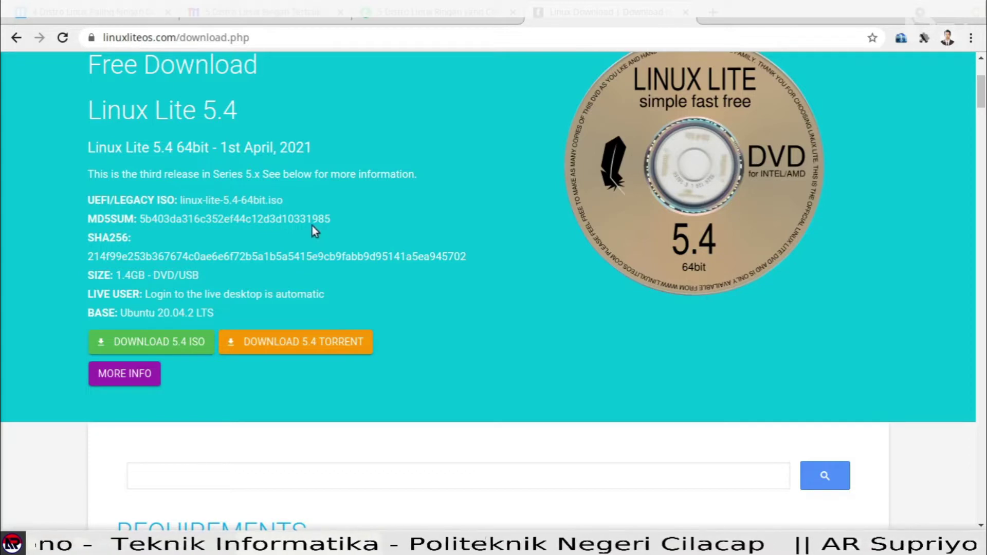
{"action": "scroll", "coordinate": [460, 272], "scroll_direction": "down", "scroll_amount": 2}
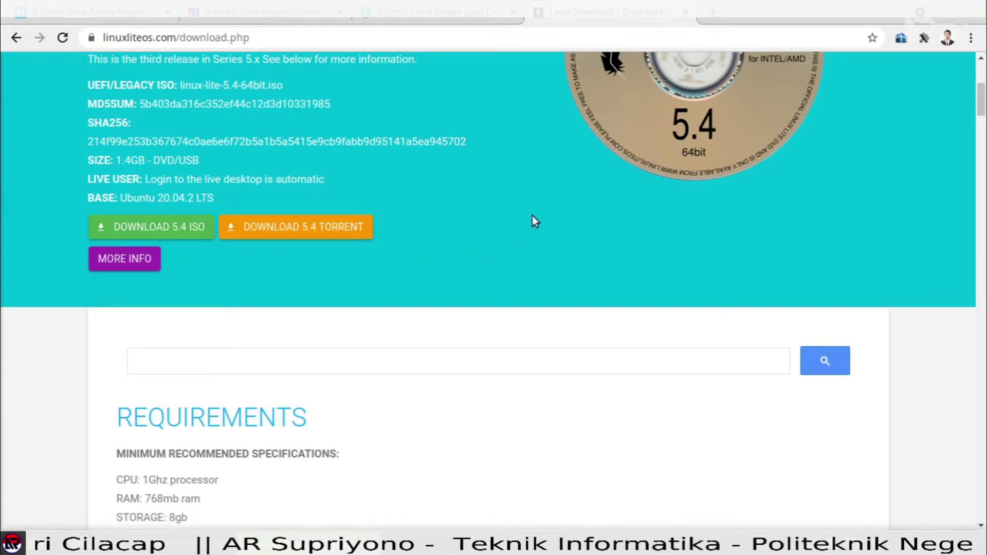
{"action": "scroll", "coordinate": [532, 214], "scroll_direction": "up", "scroll_amount": 3}
{"action": "scroll", "coordinate": [375, 273], "scroll_direction": "down", "scroll_amount": 2}
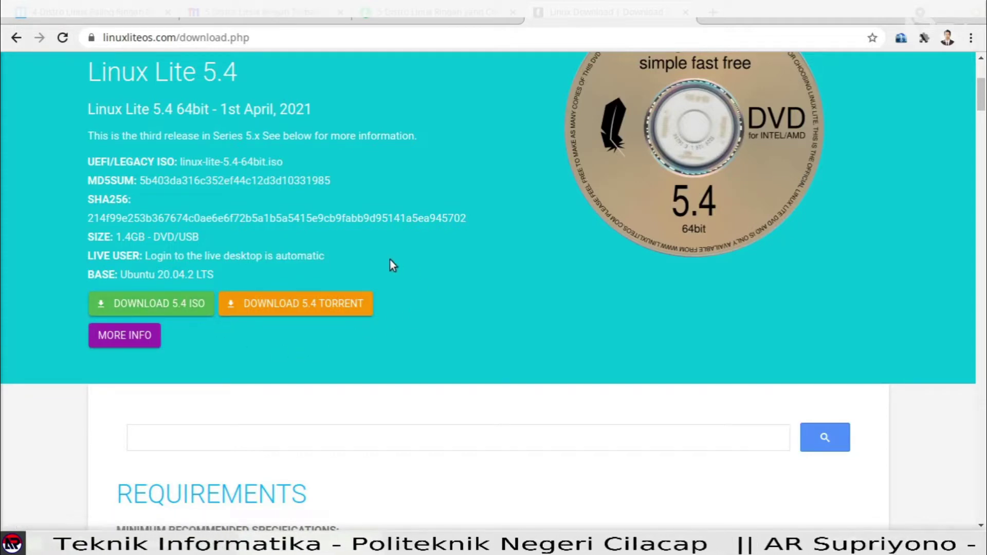
Download linux-lite-5.4-64bit.iso.torrent and open it once the download finishes.
{"action": "left_click", "coordinate": [333, 307]}
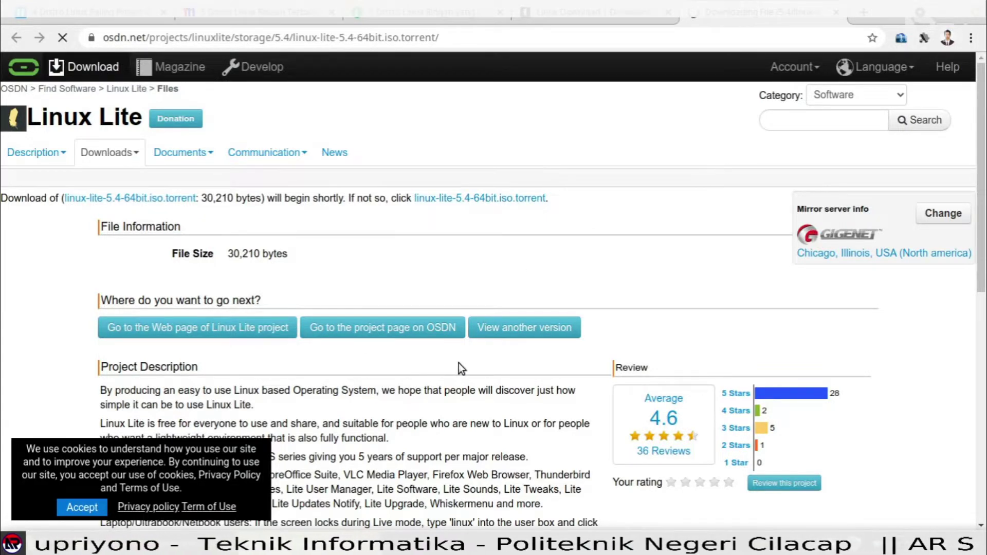
{"action": "scroll", "coordinate": [458, 363], "scroll_direction": "down", "scroll_amount": 2}
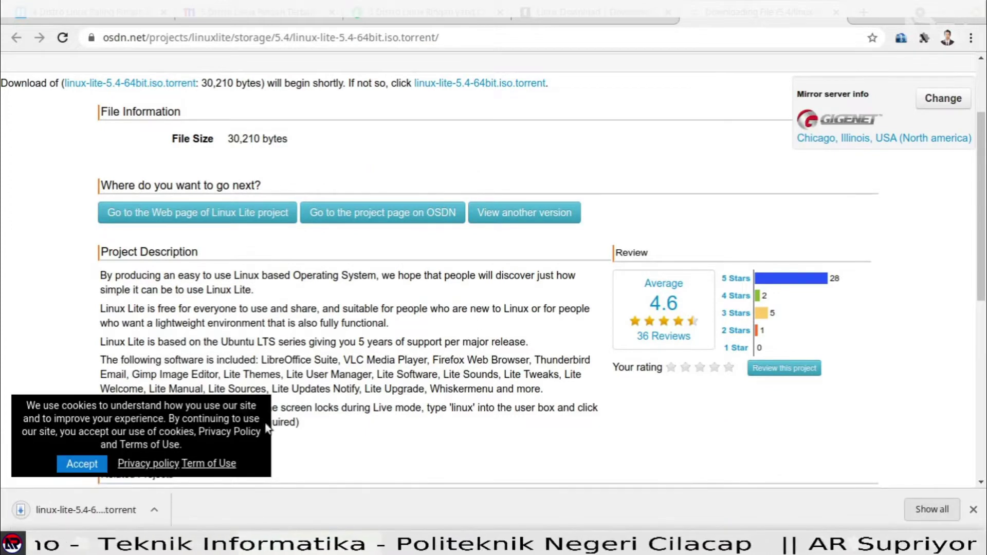
{"action": "left_click", "coordinate": [95, 510]}
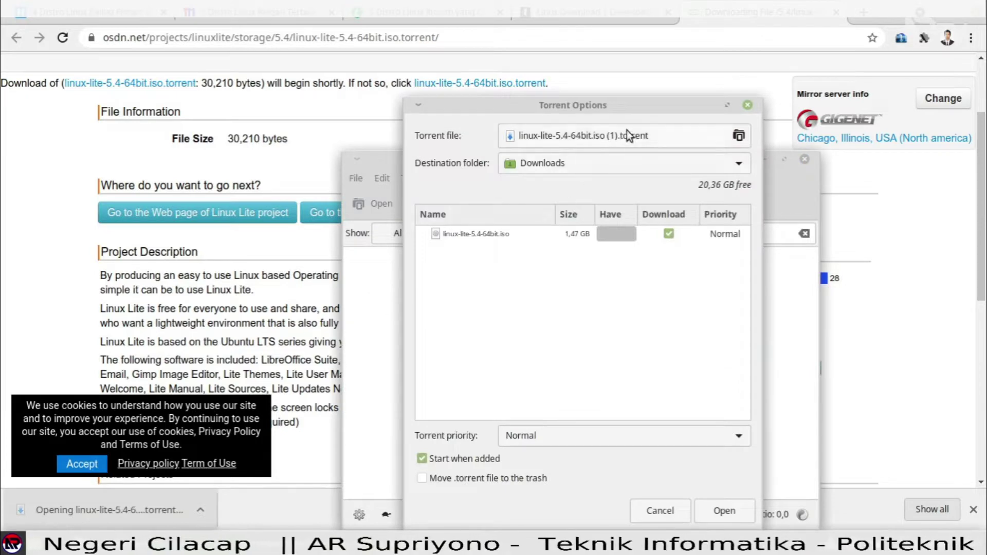
Add the Linux Lite 5.4 torrent, saving to Downloads and starting it immediately.
{"action": "left_click_drag", "start_coordinate": [589, 107], "coordinate": [442, 71]}
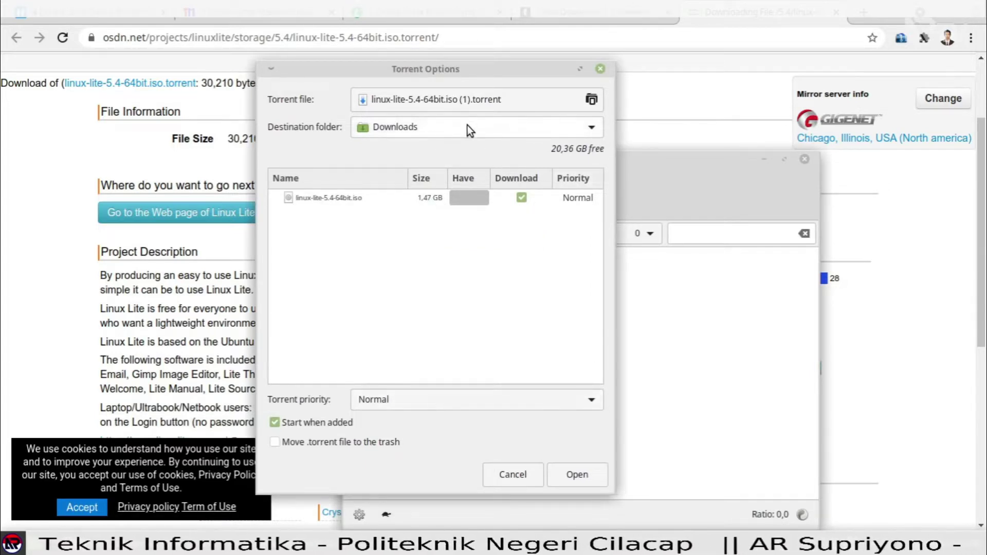
{"action": "left_click", "coordinate": [586, 474]}
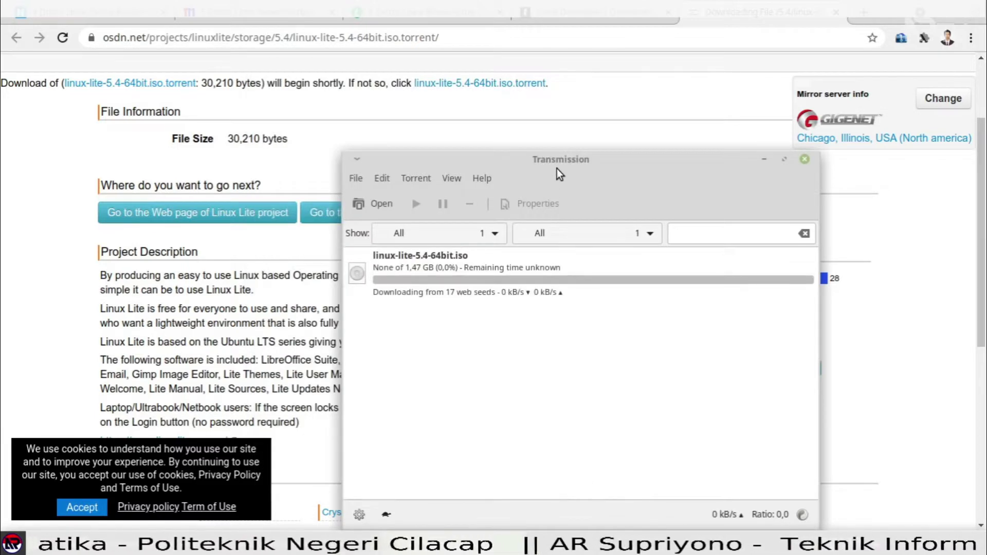
Once the download completes, select linux-lite-5.4-64bit.iso in the Downloads folder.
{"action": "left_click_drag", "start_coordinate": [557, 166], "coordinate": [447, 108]}
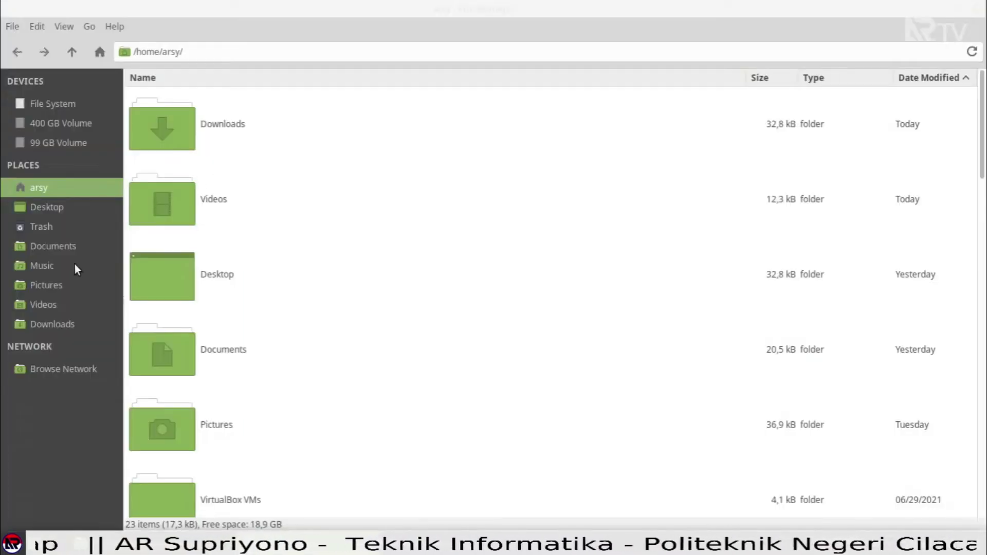
{"action": "left_click", "coordinate": [64, 319]}
{"action": "scroll", "coordinate": [255, 215], "scroll_direction": "down", "scroll_amount": 10}
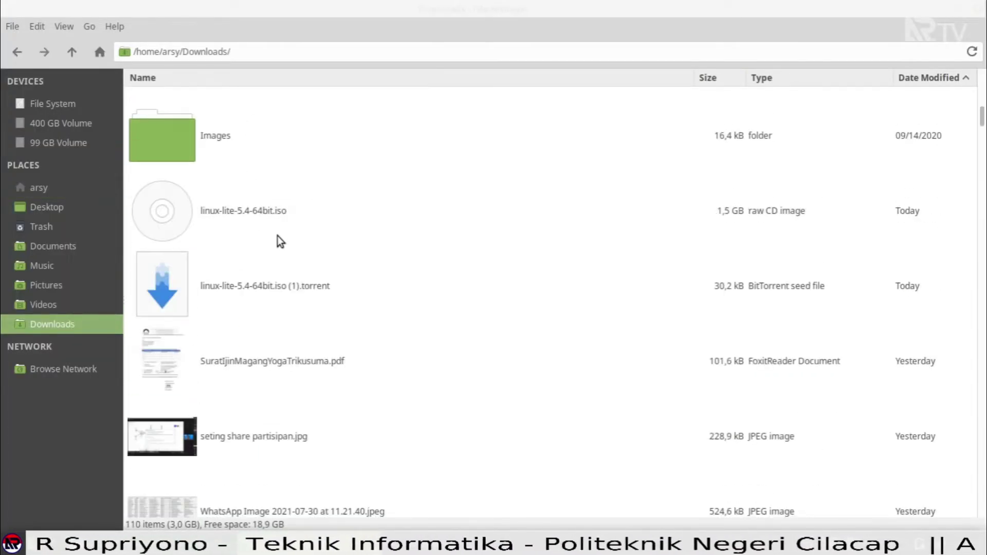
{"action": "left_click", "coordinate": [249, 212]}
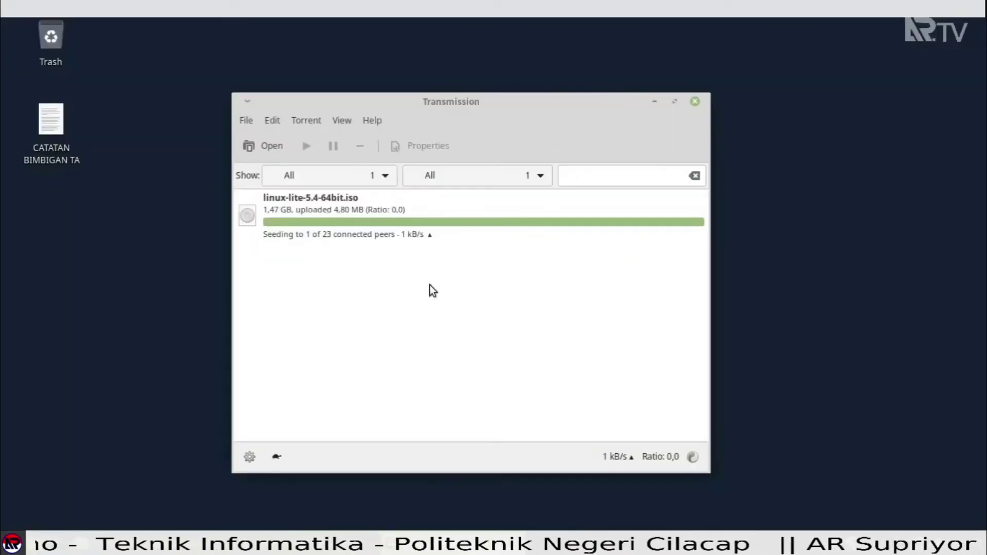
Remove the linux-lite-5.4-64bit.iso torrent from Transmission and quit Transmission immediately.
{"action": "left_click", "coordinate": [418, 235]}
{"action": "right_click", "coordinate": [418, 236]}
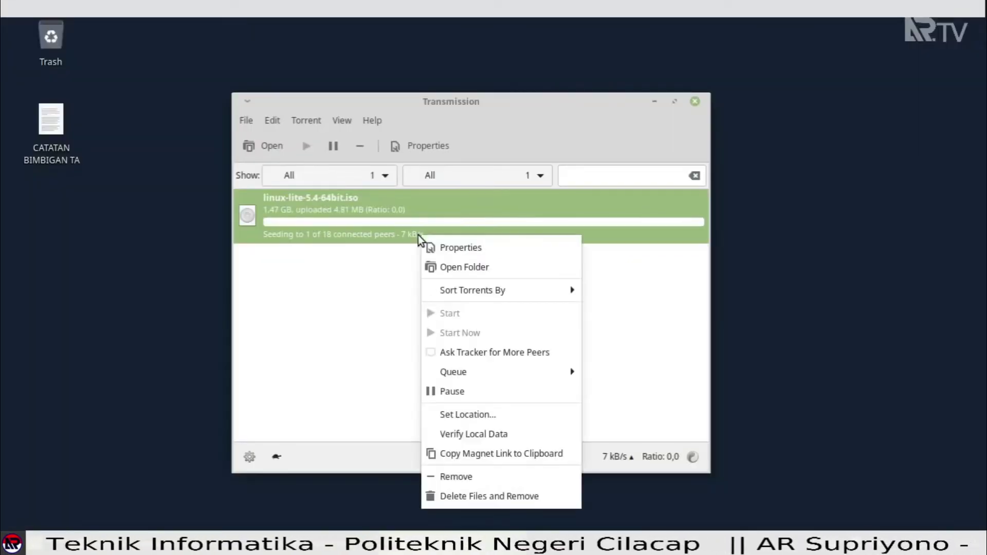
{"action": "left_click", "coordinate": [492, 476]}
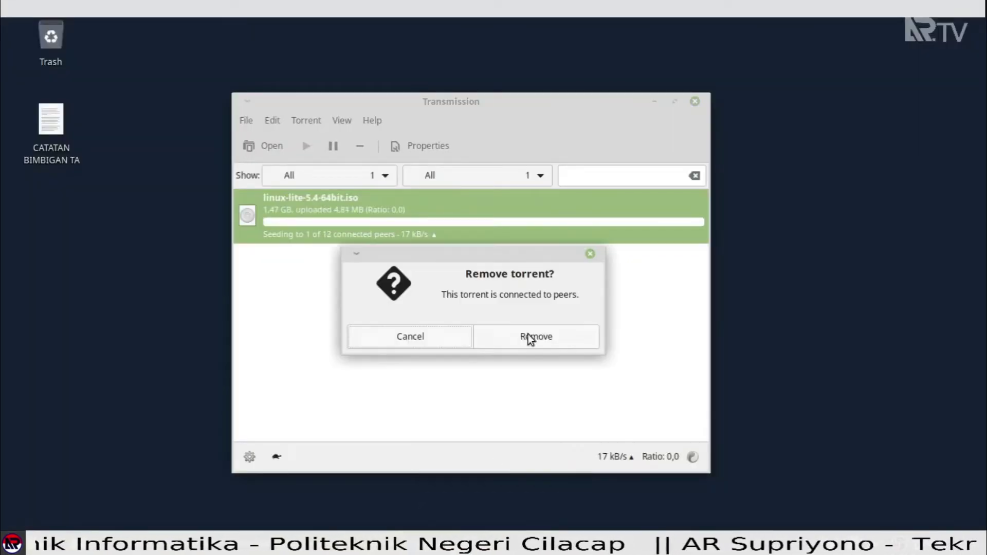
{"action": "left_click", "coordinate": [559, 345]}
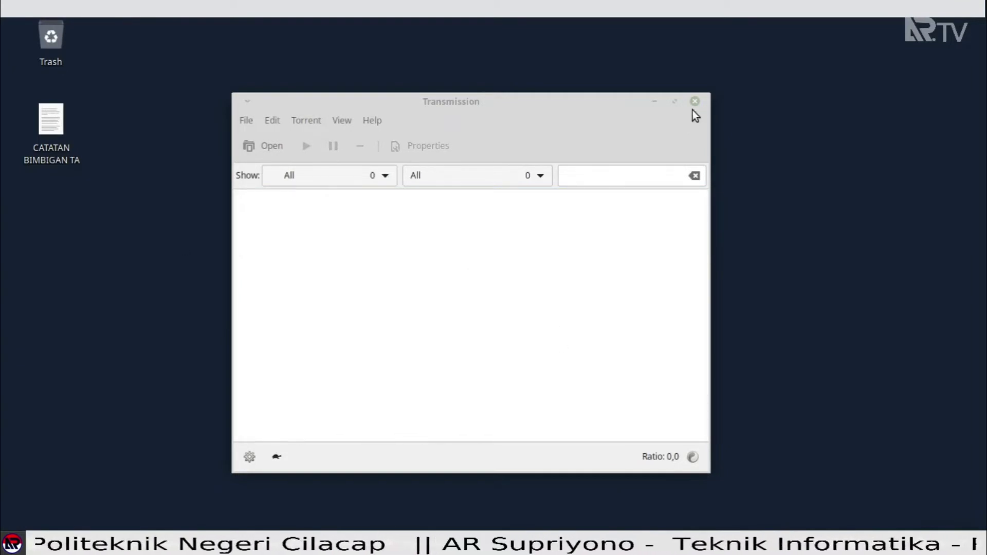
{"action": "left_click", "coordinate": [694, 101]}
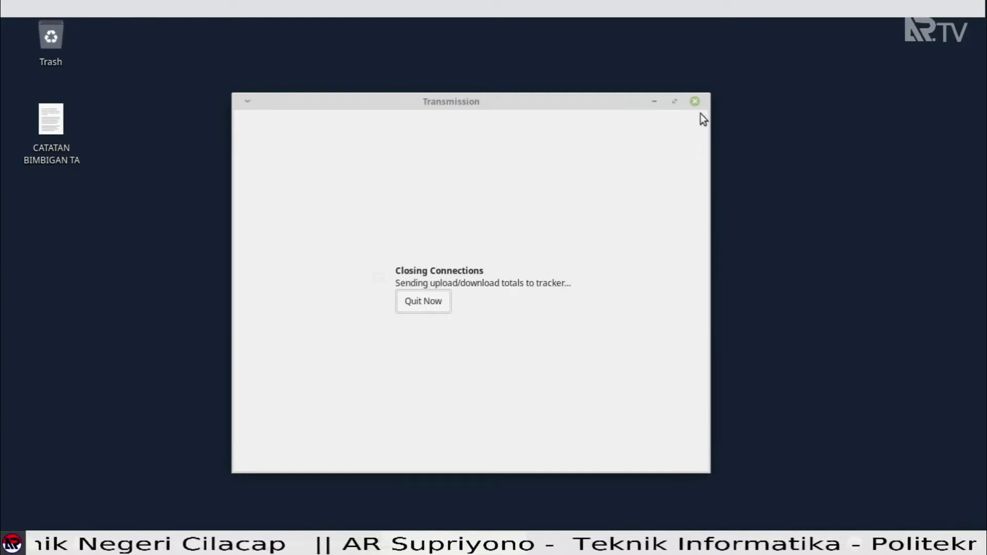
{"action": "left_click", "coordinate": [436, 302]}
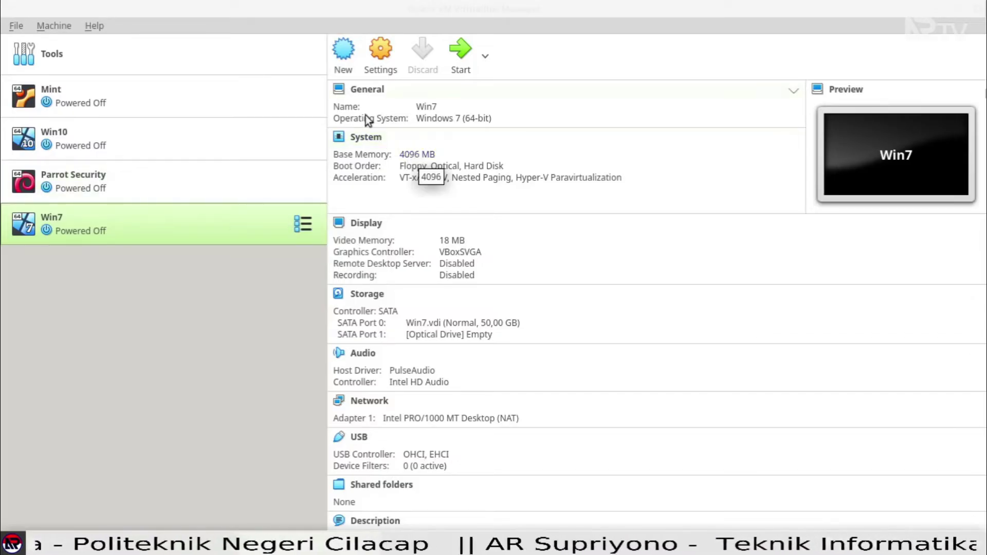
Start a new virtual machine named LinuxLite with 1024 MB of memory.
{"action": "left_click", "coordinate": [340, 62]}
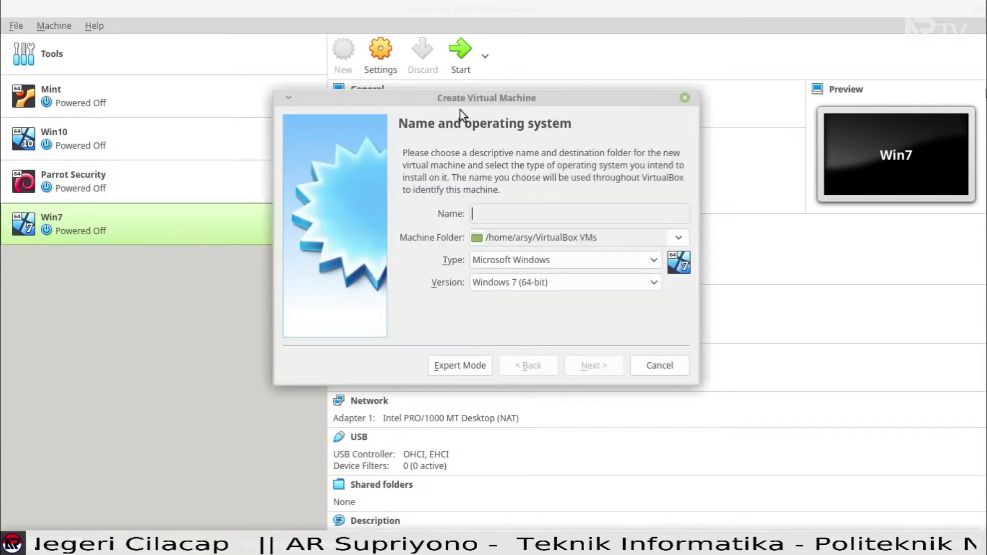
{"action": "left_click_drag", "start_coordinate": [465, 101], "coordinate": [430, 190]}
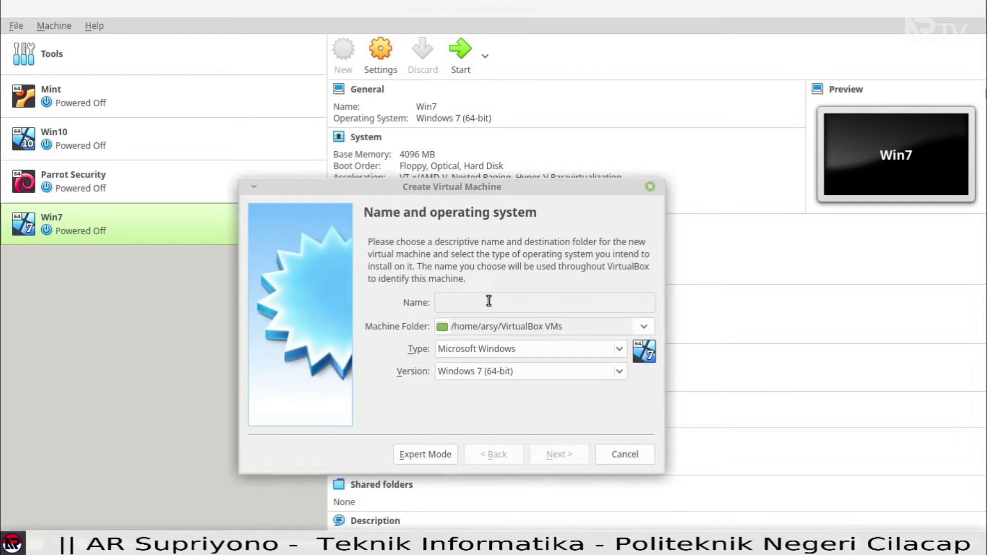
{"action": "type", "text": "Lite"}
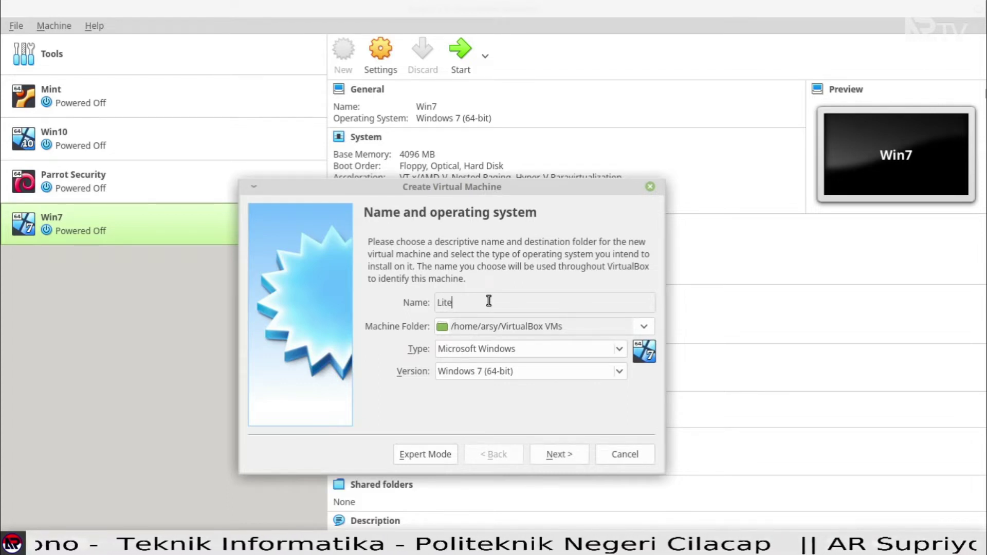
{"action": "type", "text": "Li"}
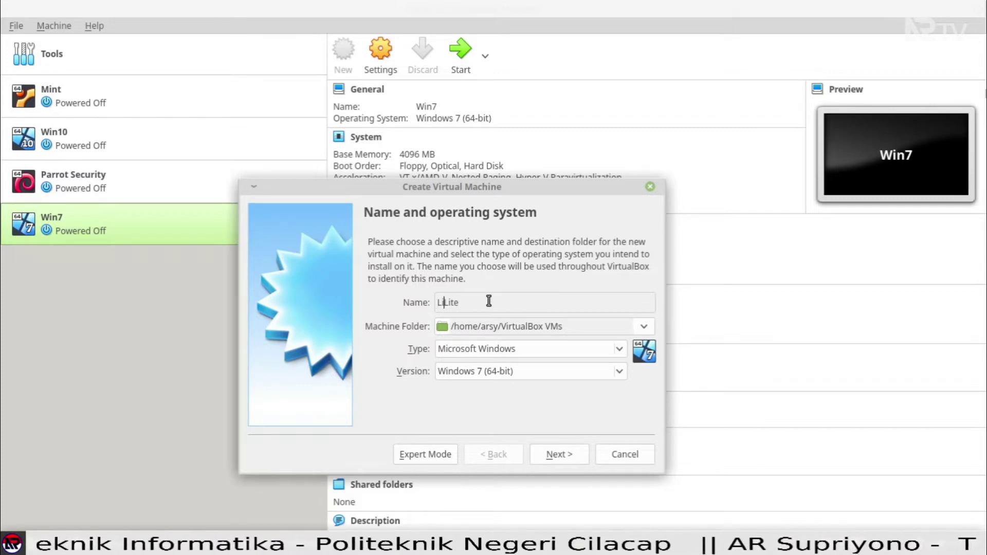
{"action": "type", "text": "nux"}
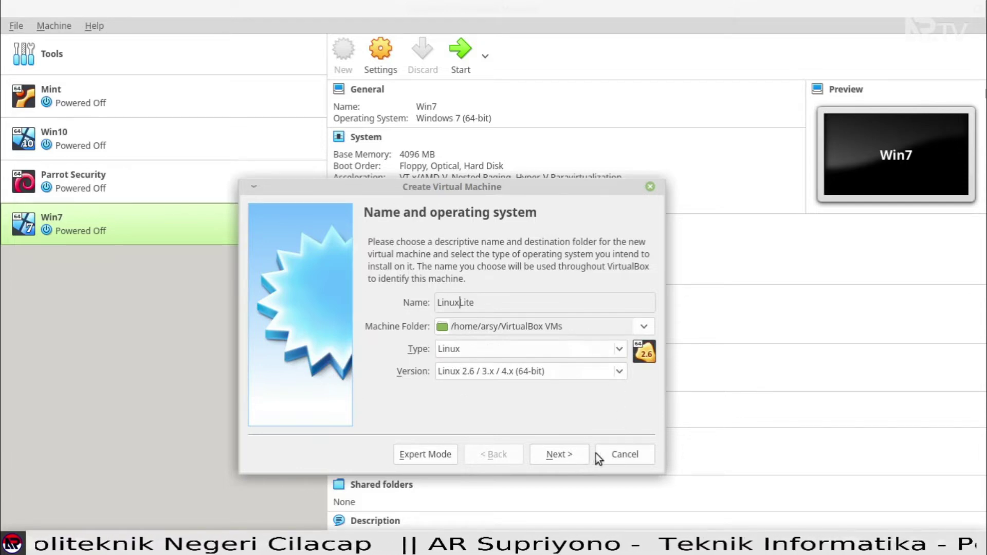
{"action": "left_click", "coordinate": [578, 454]}
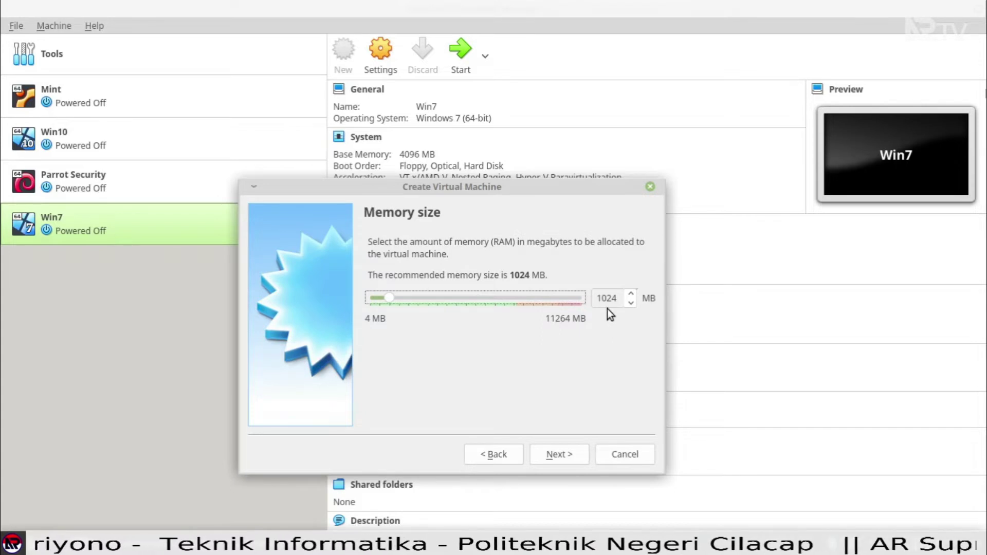
{"action": "left_click", "coordinate": [574, 452]}
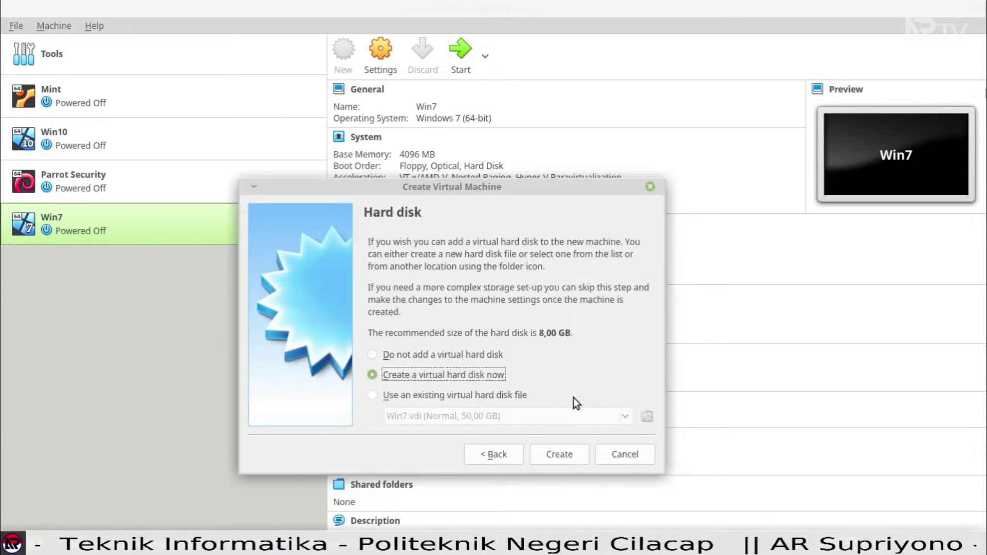
Give it a new dynamically allocated 10 GB VDI hard disk and create the machine.
{"action": "left_click", "coordinate": [572, 455]}
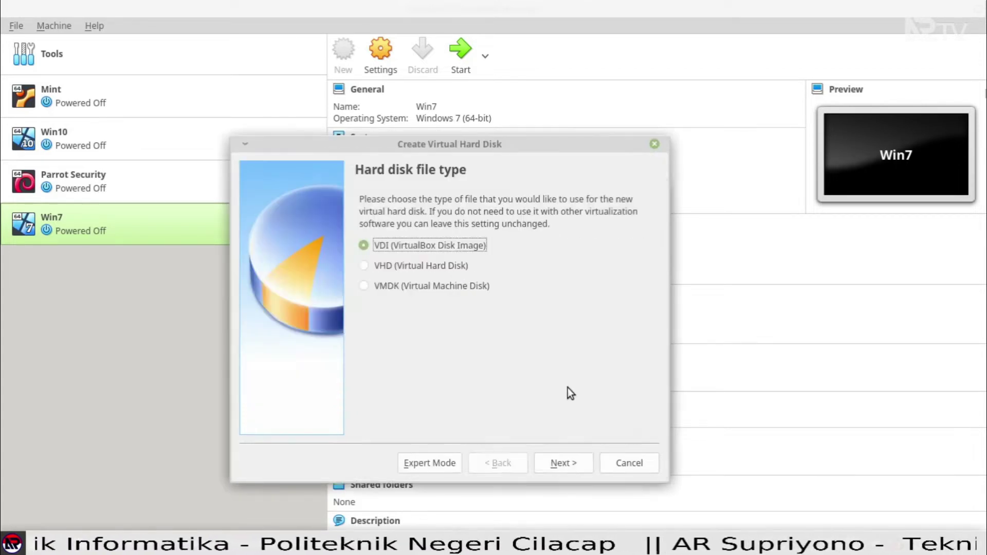
{"action": "left_click", "coordinate": [565, 465]}
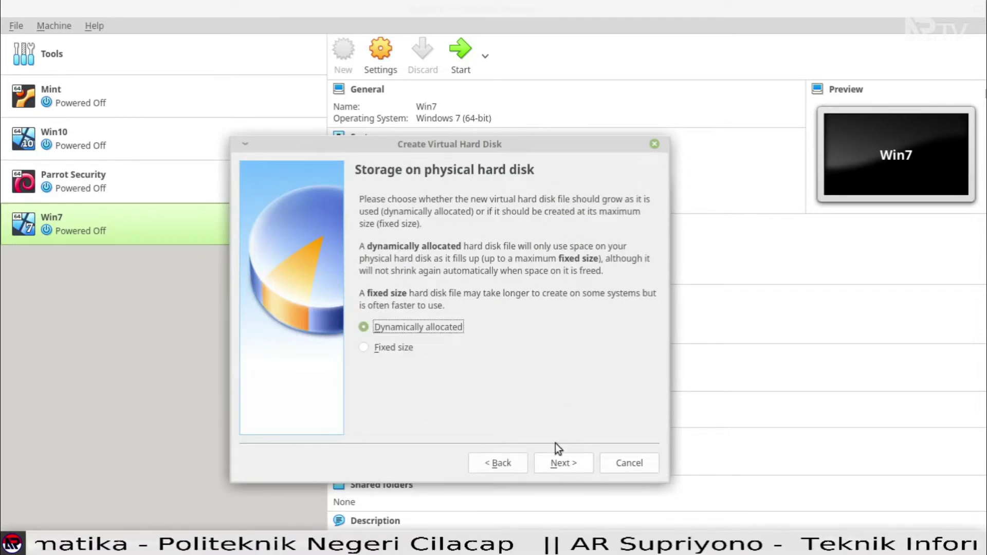
{"action": "left_click", "coordinate": [572, 462]}
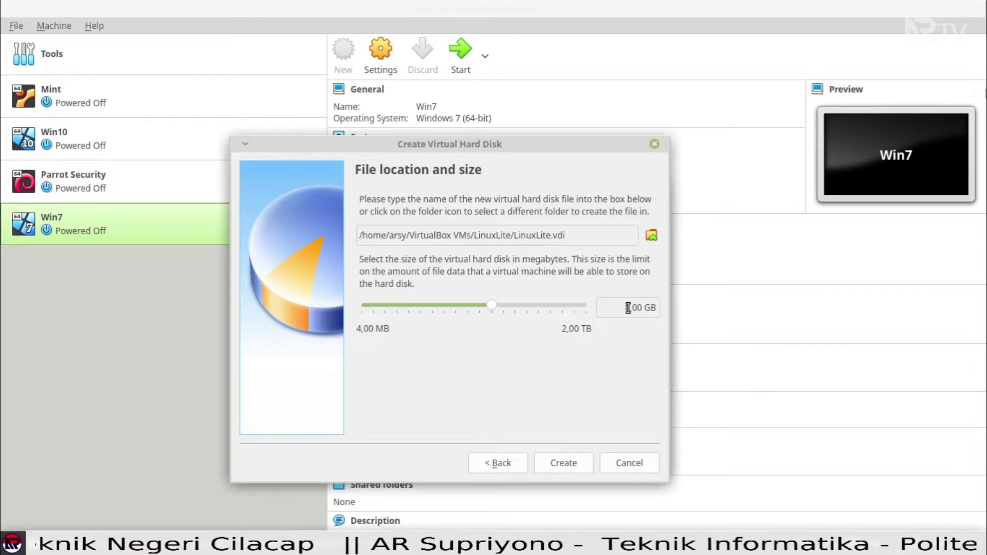
{"action": "left_click_drag", "start_coordinate": [628, 308], "coordinate": [612, 306]}
{"action": "type", "text": "10"}
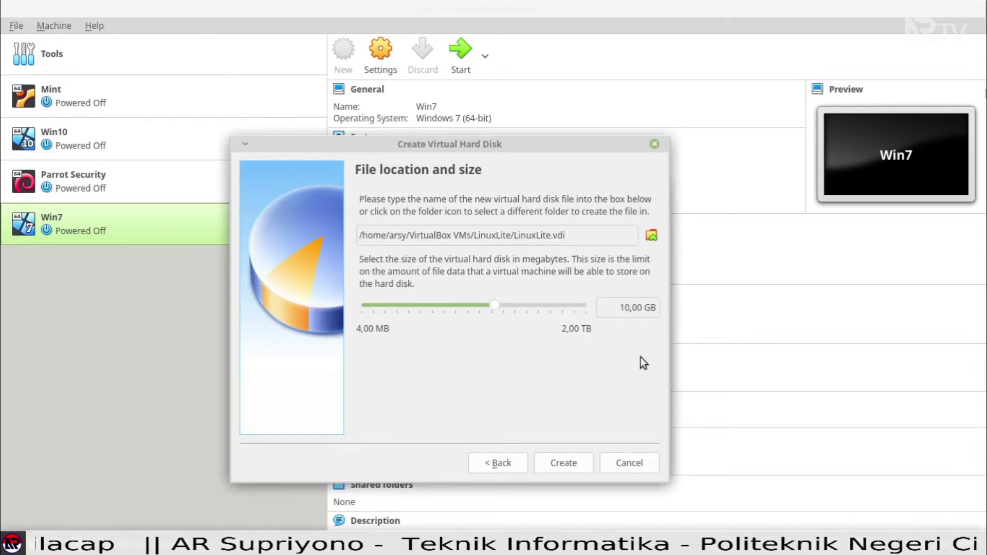
{"action": "left_click", "coordinate": [577, 465]}
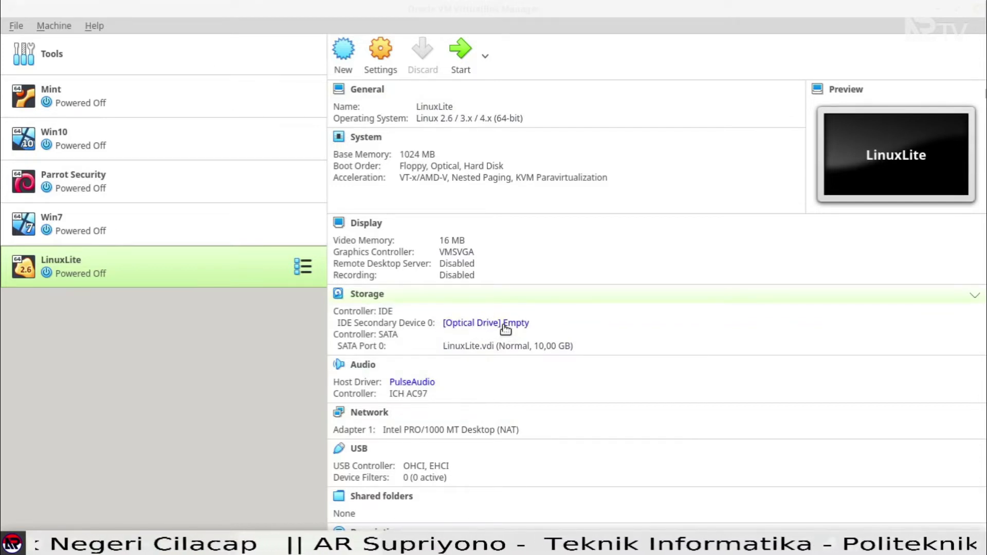
Insert linux-lite-5.4-64bit.iso into the LinuxLite machine's optical drive and start the machine.
{"action": "left_click", "coordinate": [501, 325]}
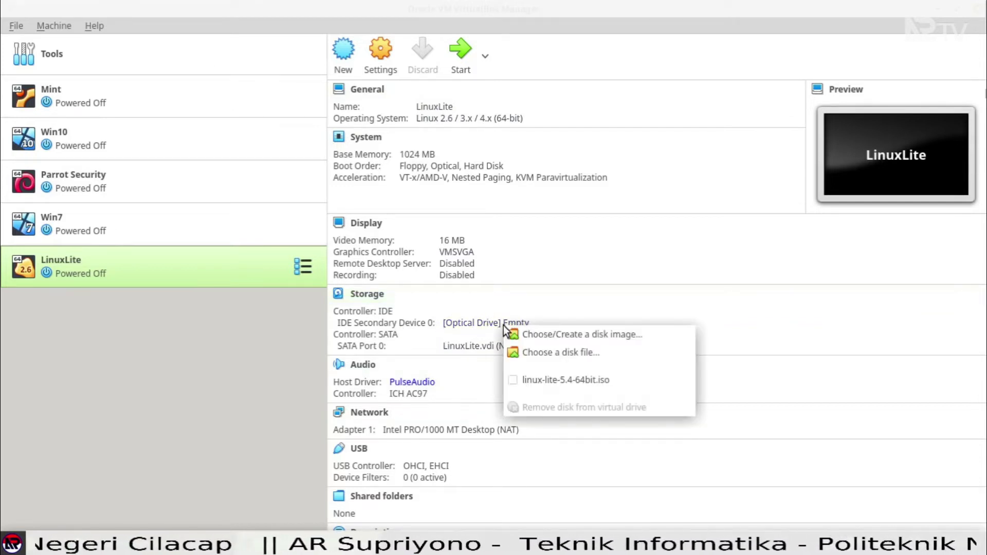
{"action": "left_click", "coordinate": [554, 354]}
{"action": "left_click", "coordinate": [580, 137]}
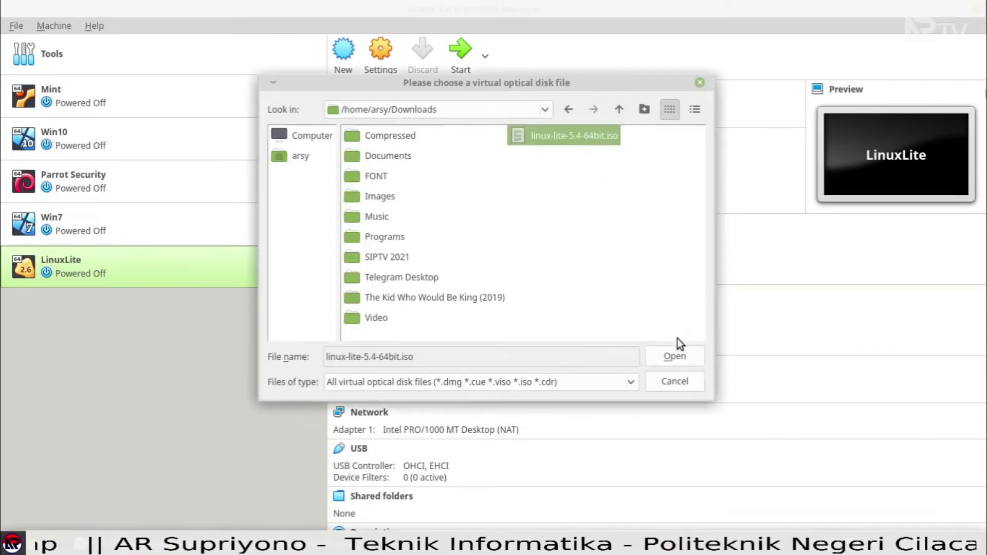
{"action": "left_click", "coordinate": [675, 356]}
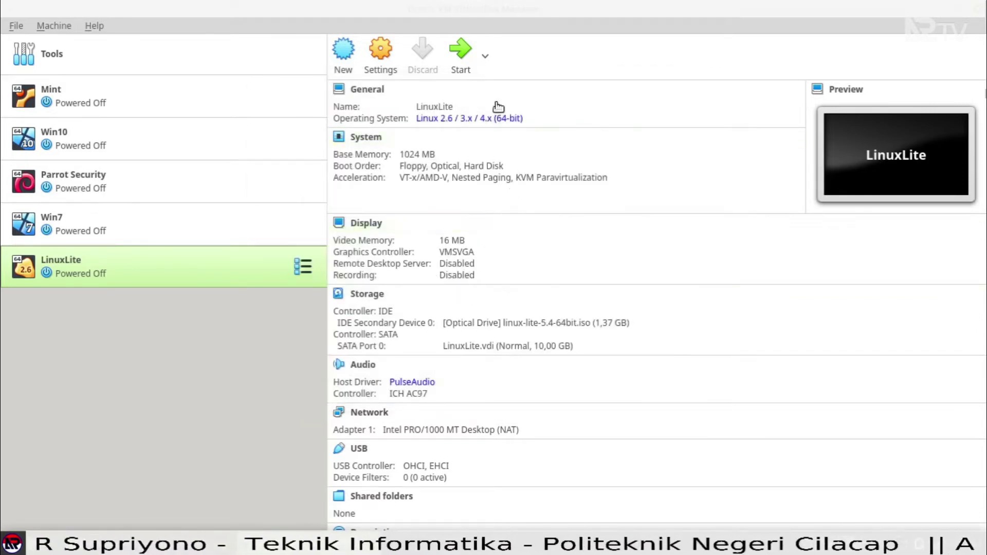
{"action": "left_click", "coordinate": [465, 48]}
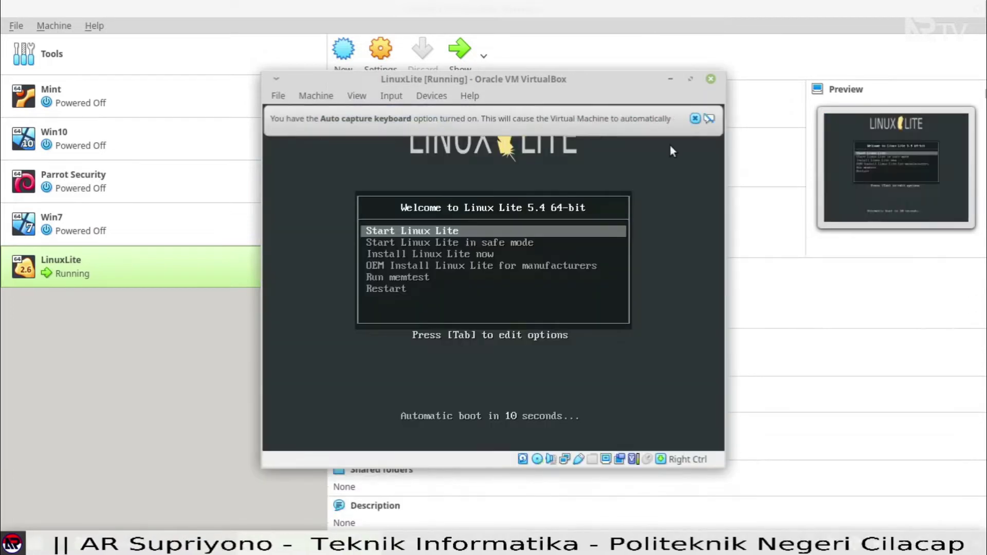
Dismiss the keyboard capture notice and launch 'Install Linux Lite now' from the boot menu.
{"action": "left_click", "coordinate": [694, 118]}
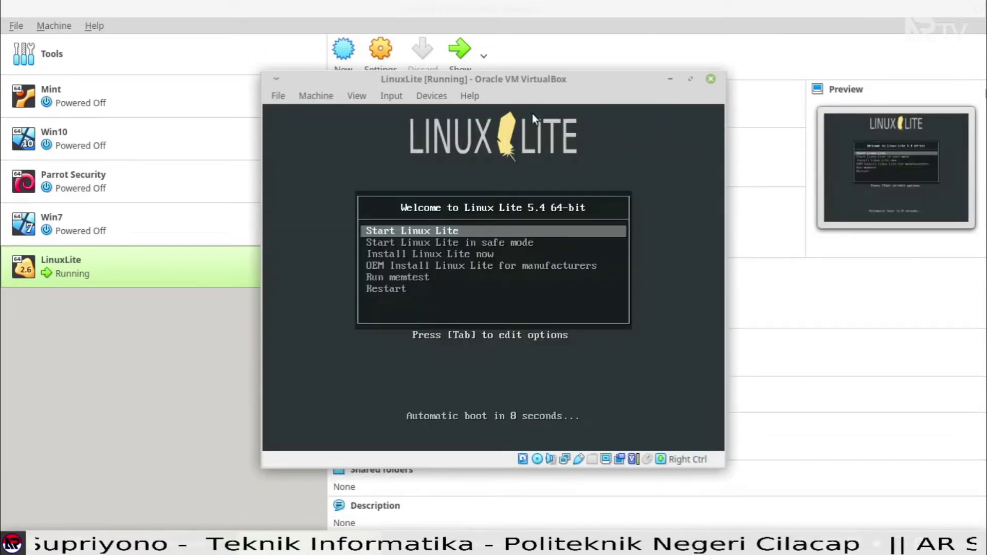
{"action": "left_click_drag", "start_coordinate": [531, 85], "coordinate": [520, 87]}
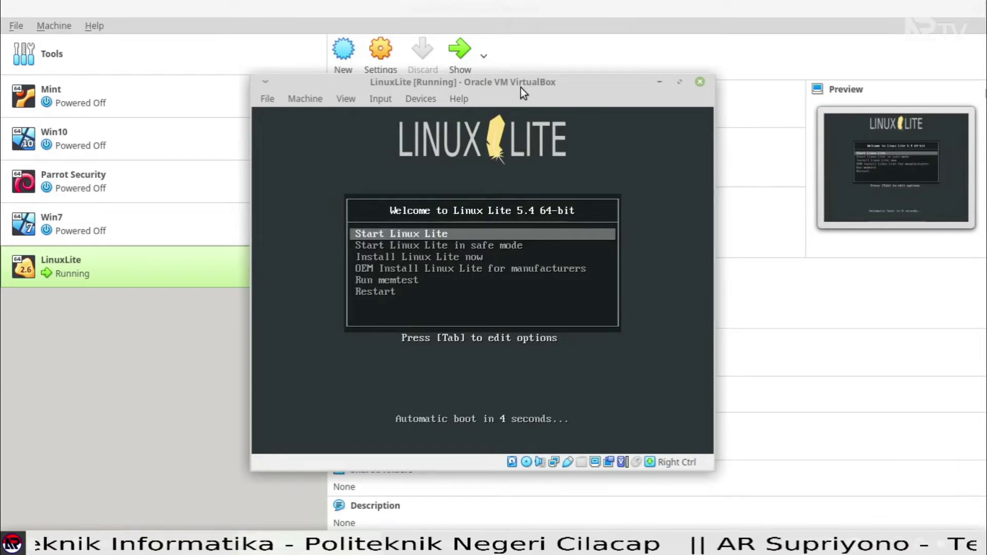
{"action": "key", "text": "Down"}
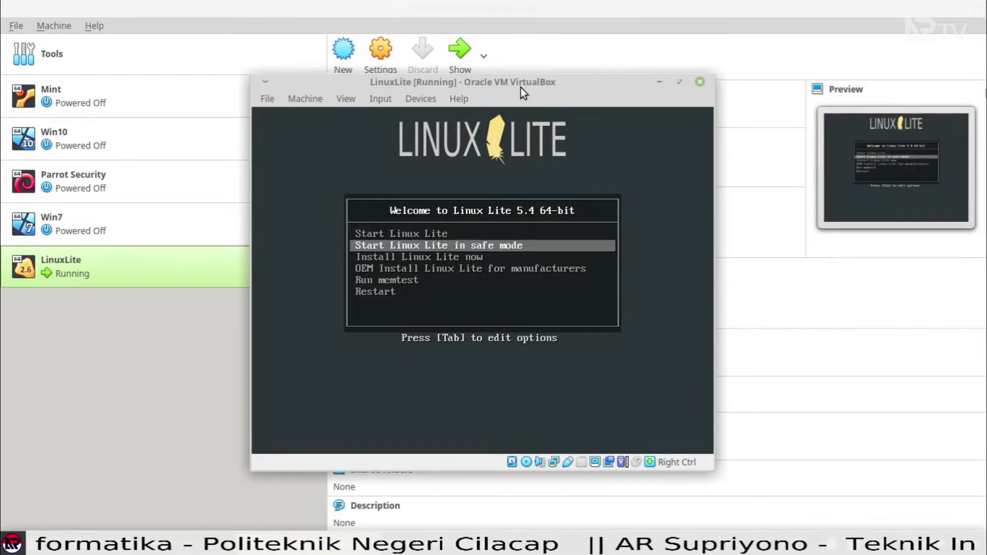
{"action": "key", "text": "Up"}
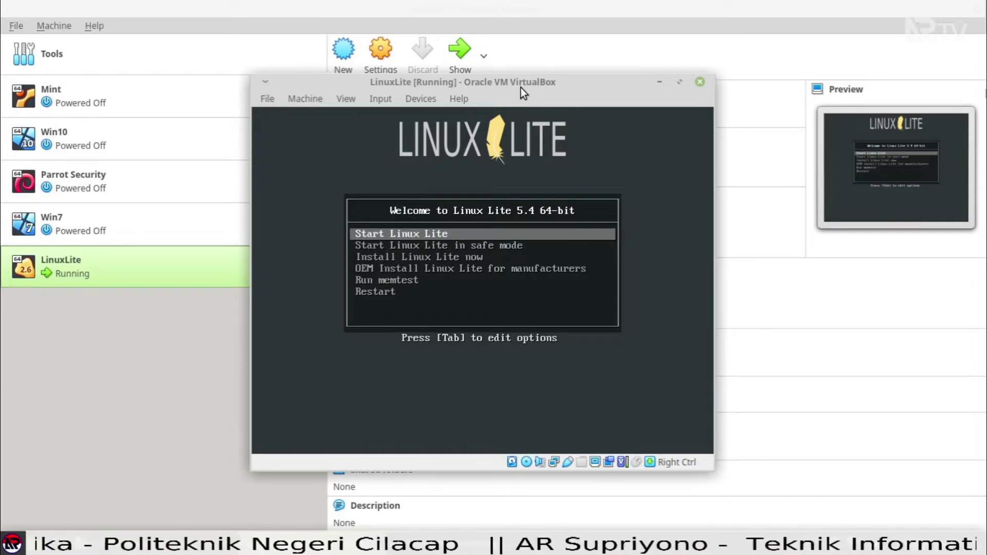
{"action": "key", "text": "Down"}
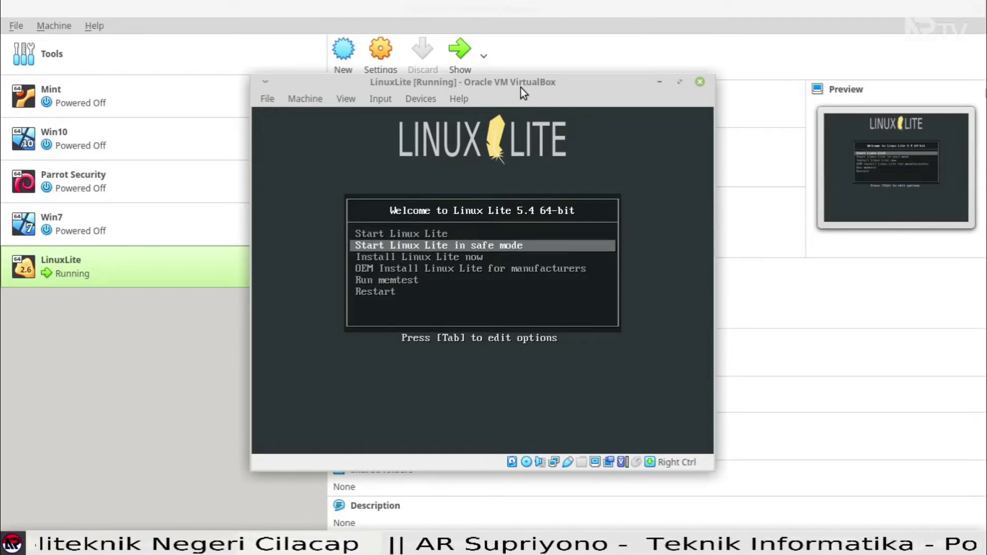
{"action": "key", "text": "Down"}
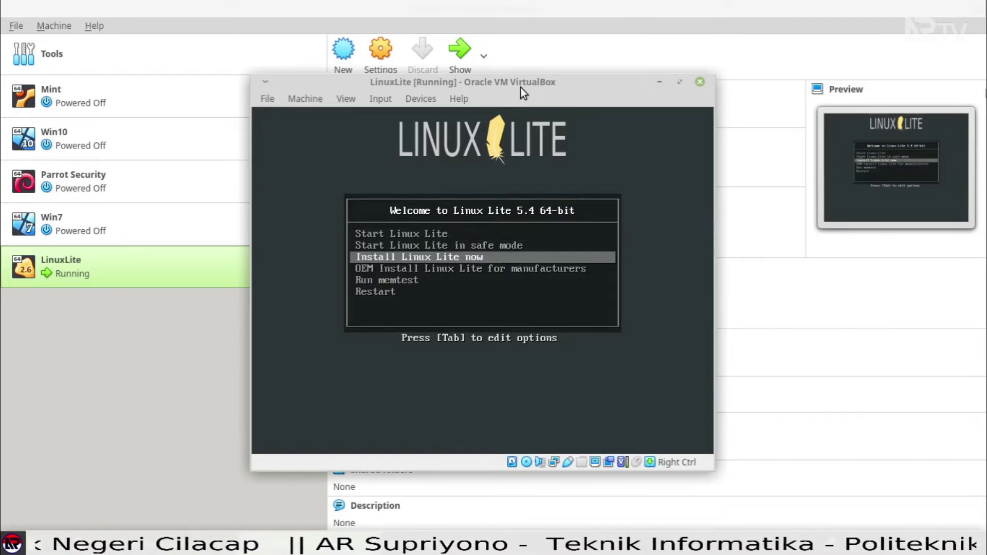
{"action": "key", "text": "Down"}
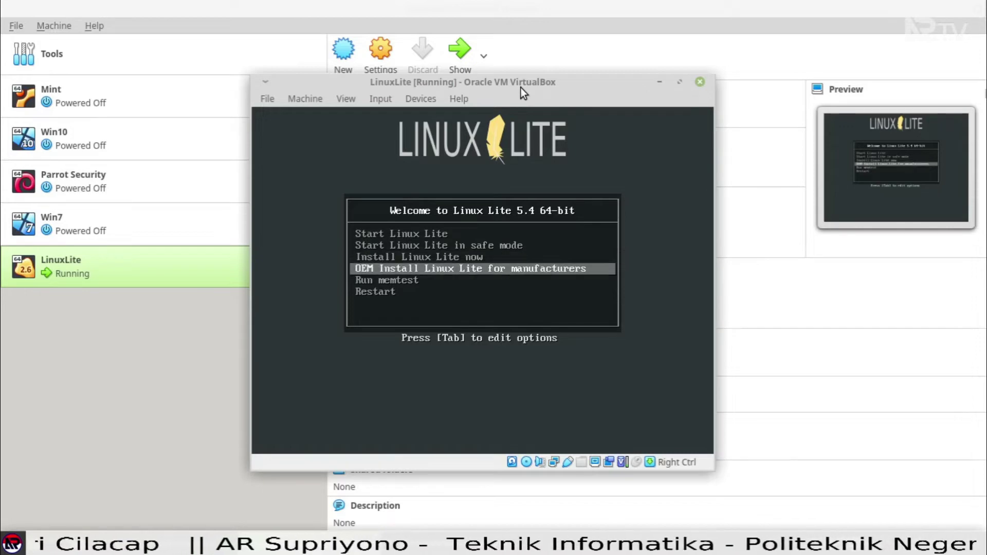
{"action": "key", "text": "Up"}
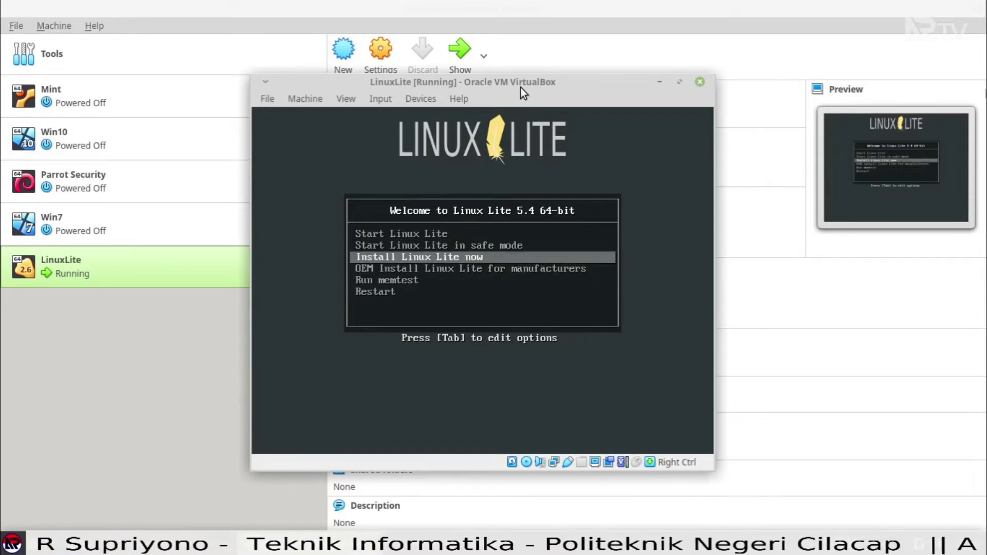
{"action": "key", "text": "Return"}
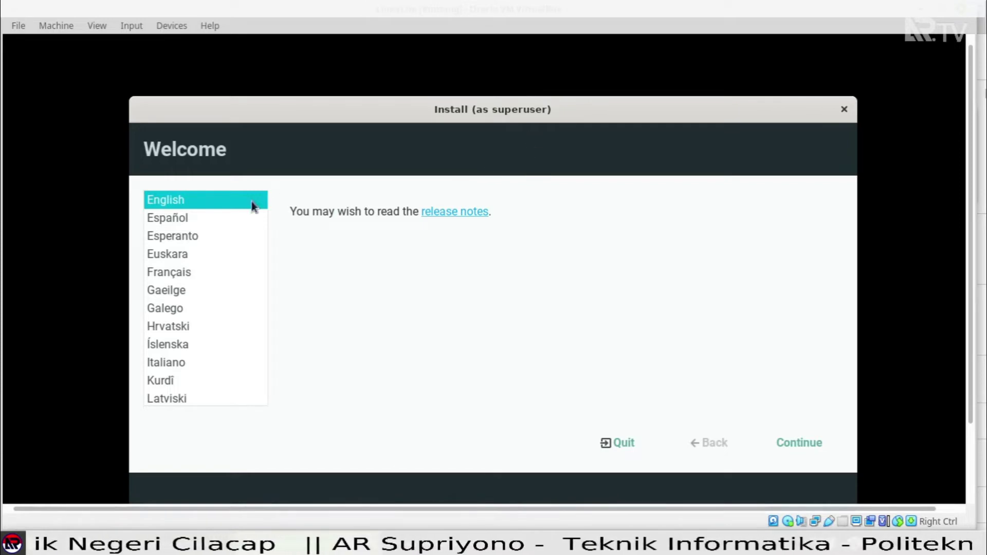
Keep English with the English (US) keyboard, untick 'Download updates while installing Linux', and continue.
{"action": "left_click", "coordinate": [809, 448]}
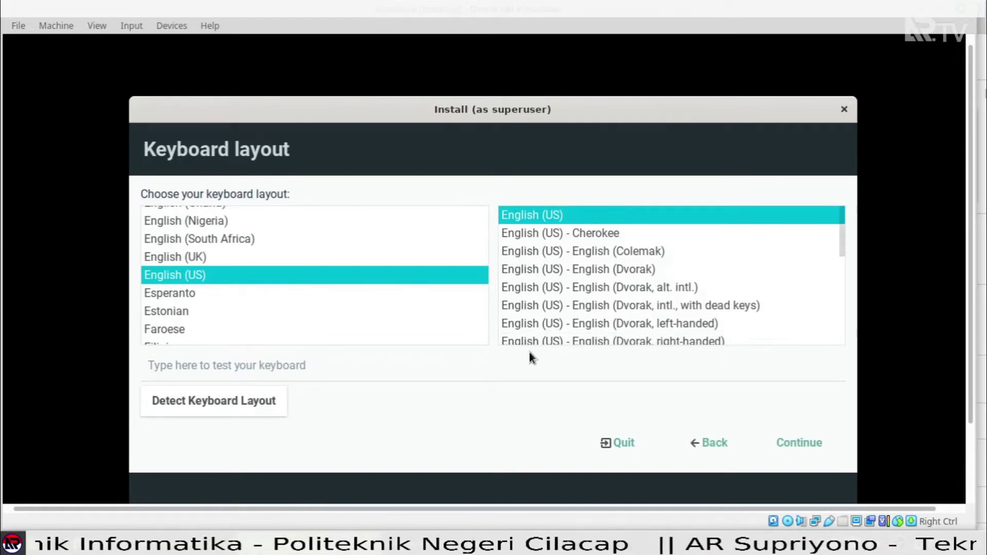
{"action": "left_click", "coordinate": [807, 442]}
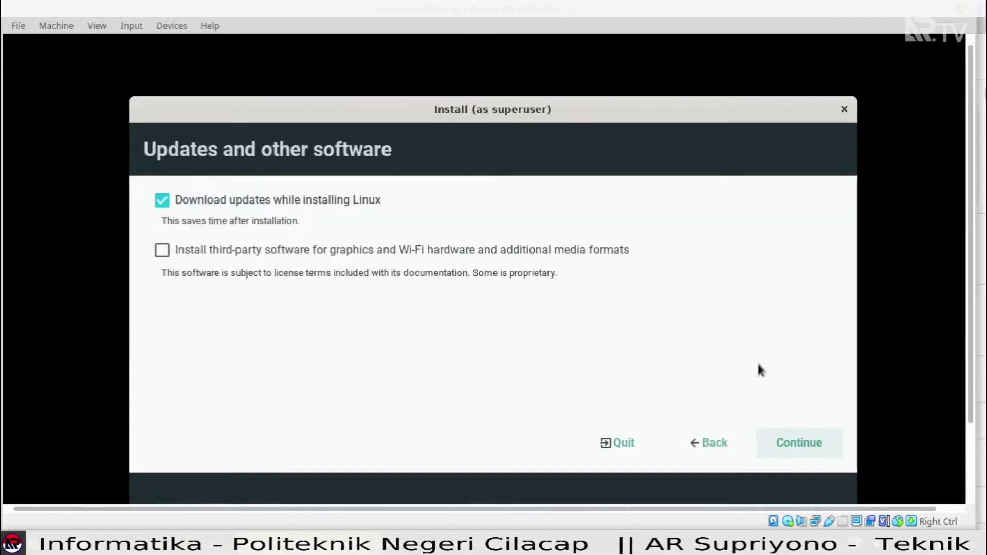
{"action": "left_click", "coordinate": [160, 199]}
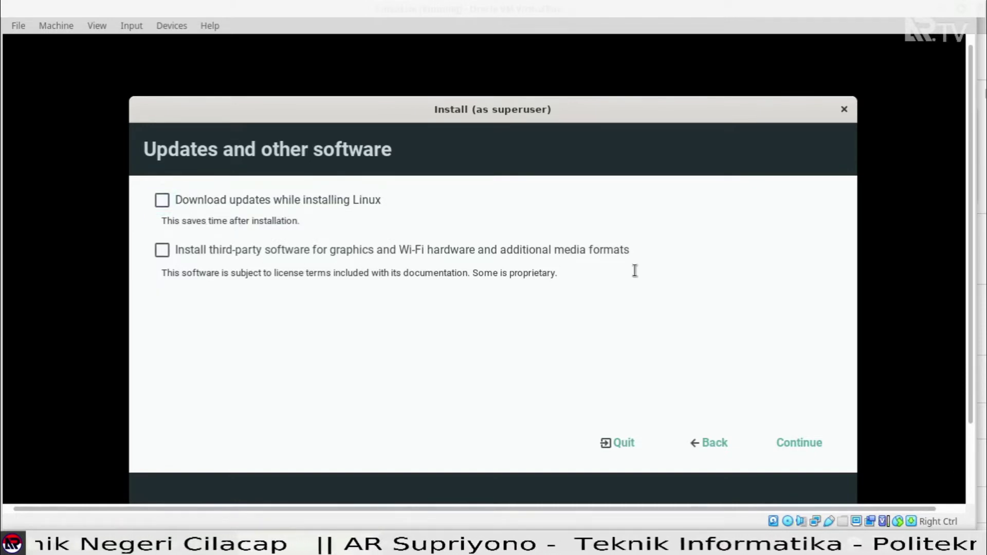
{"action": "left_click", "coordinate": [813, 445]}
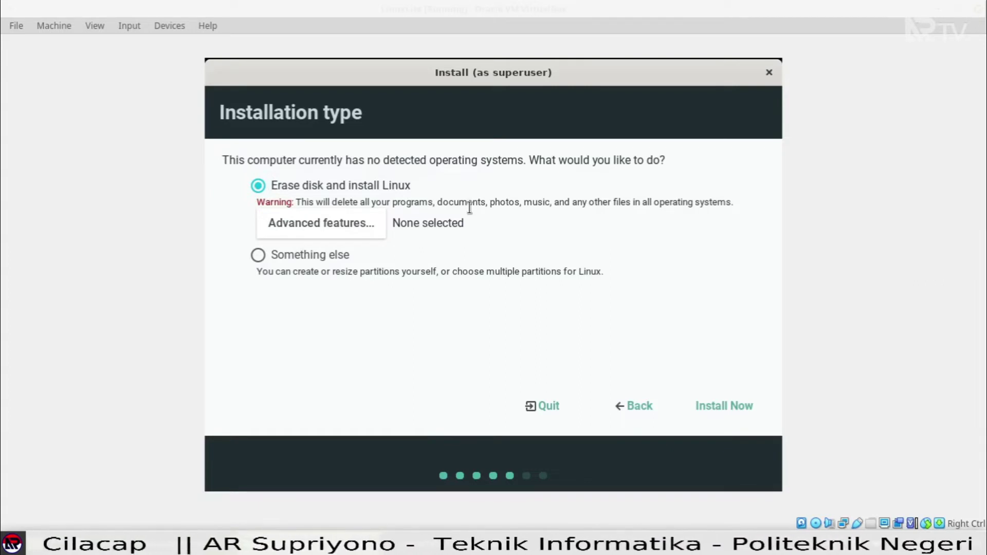
Choose 'Erase disk and install Linux' with Advanced features None, then Install Now and confirm the disk changes.
{"action": "left_click", "coordinate": [261, 261]}
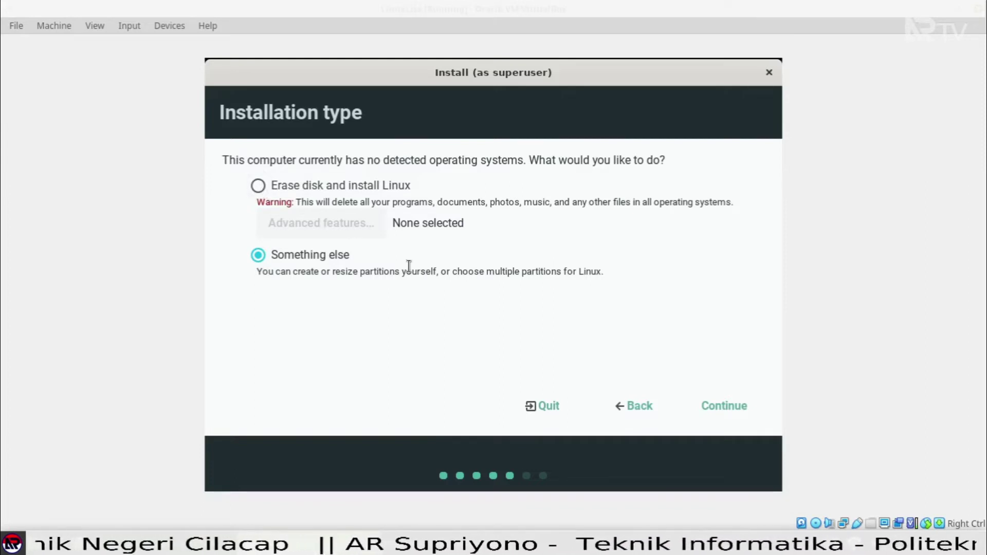
{"action": "left_click", "coordinate": [259, 186]}
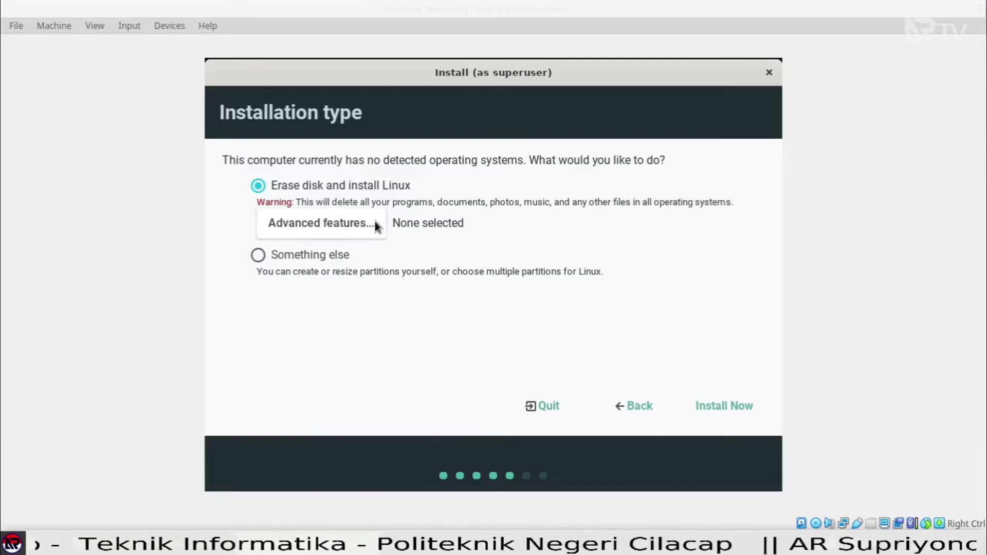
{"action": "left_click", "coordinate": [356, 227]}
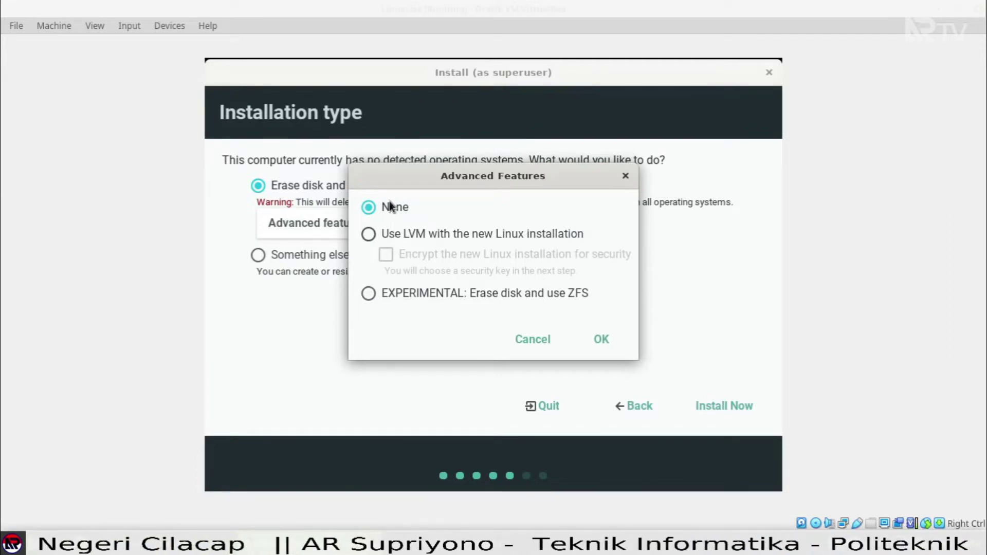
{"action": "left_click", "coordinate": [545, 344]}
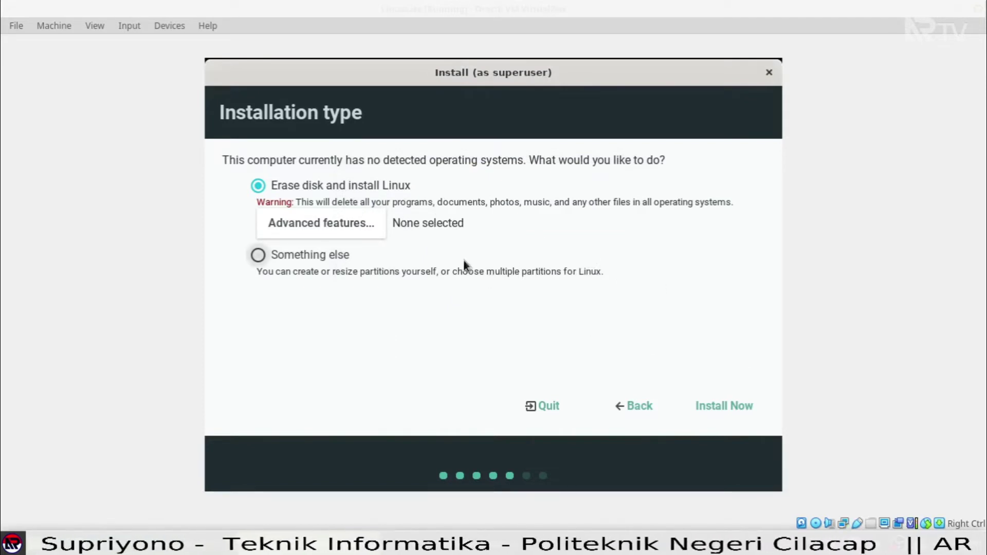
{"action": "left_click", "coordinate": [733, 408]}
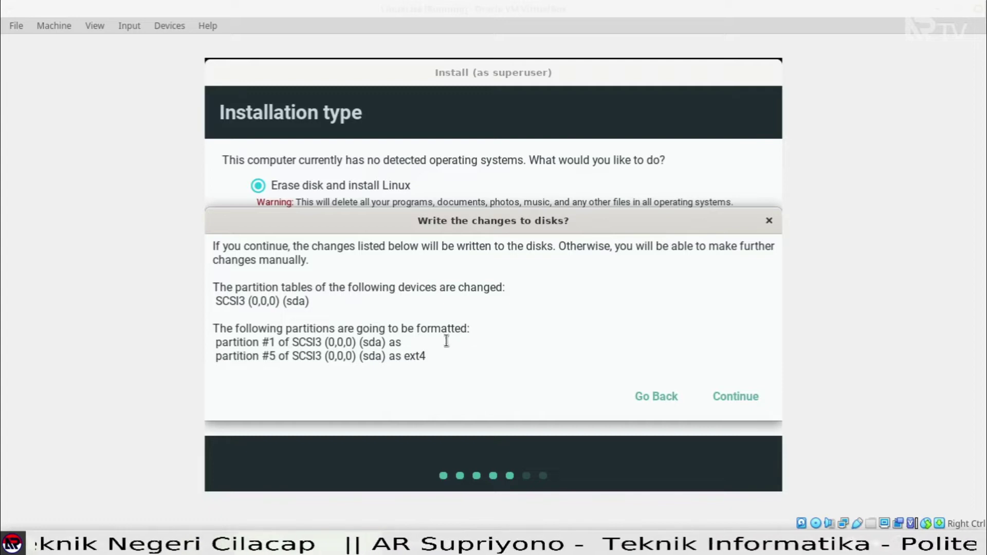
{"action": "left_click", "coordinate": [748, 396]}
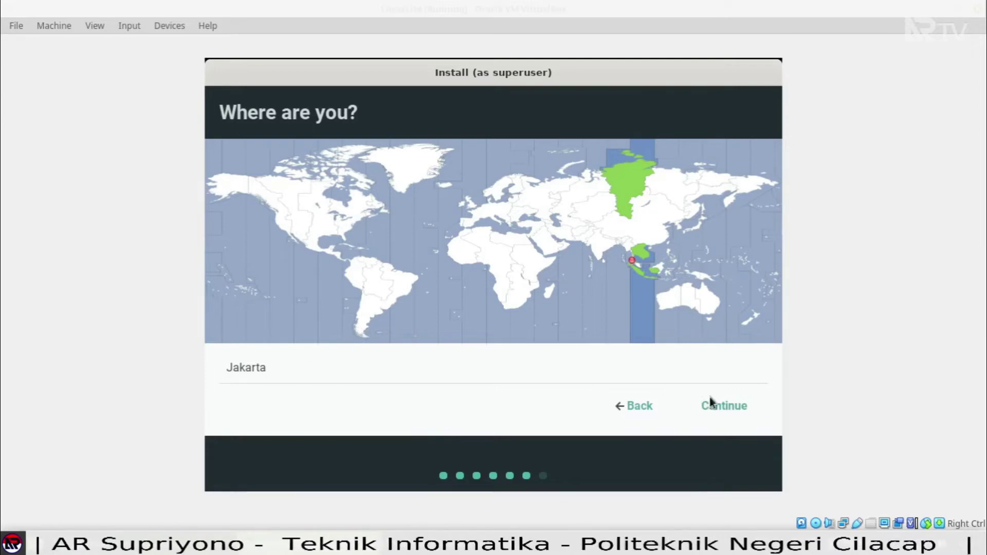
Accept Jakarta as the location, then enter and confirm the account password and continue.
{"action": "left_click", "coordinate": [731, 411]}
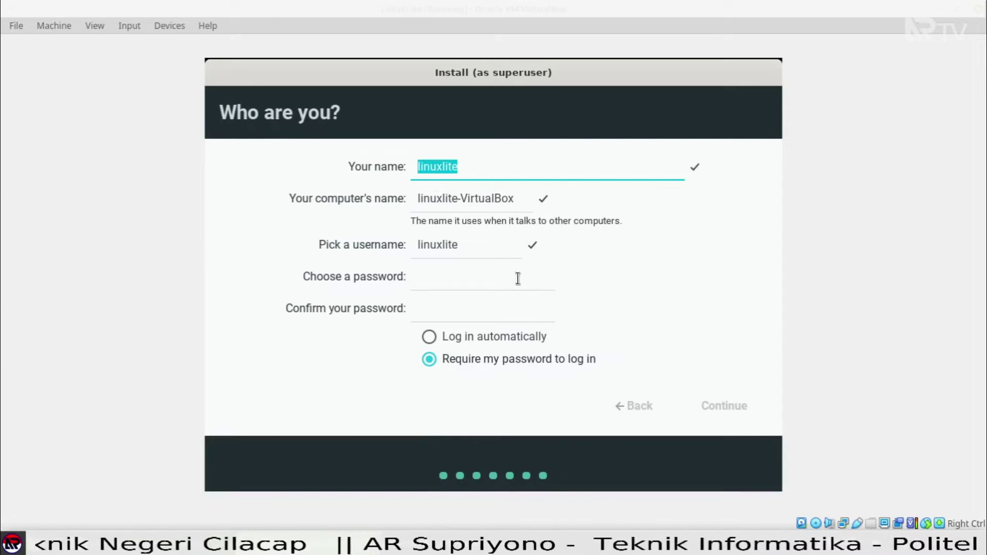
{"action": "left_click", "coordinate": [499, 278]}
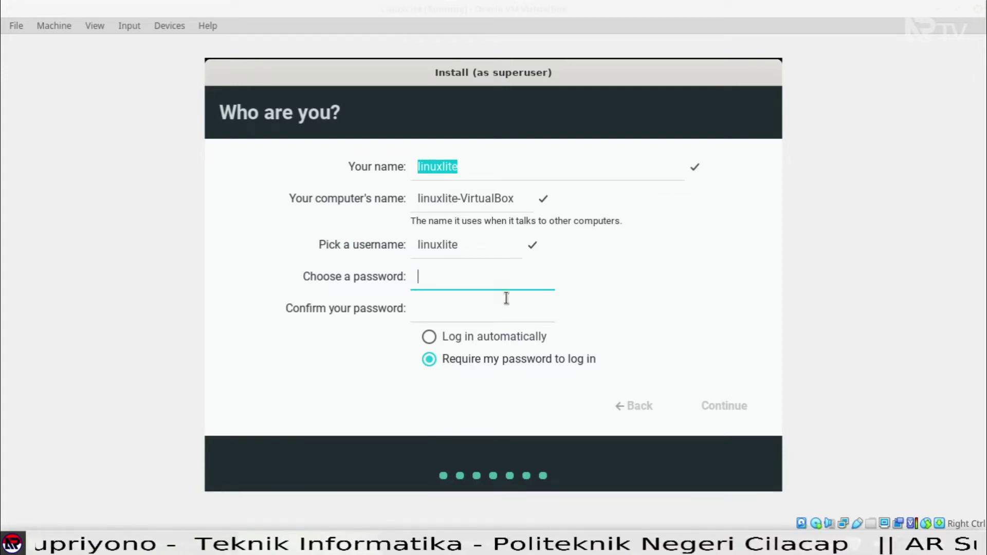
{"action": "type", "text": "l"}
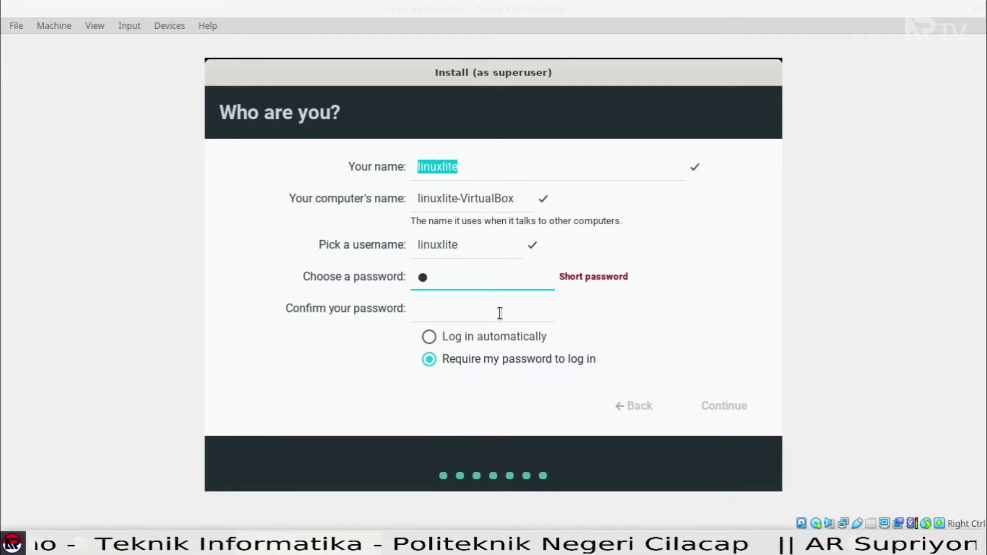
{"action": "key", "text": "BackSpace"}
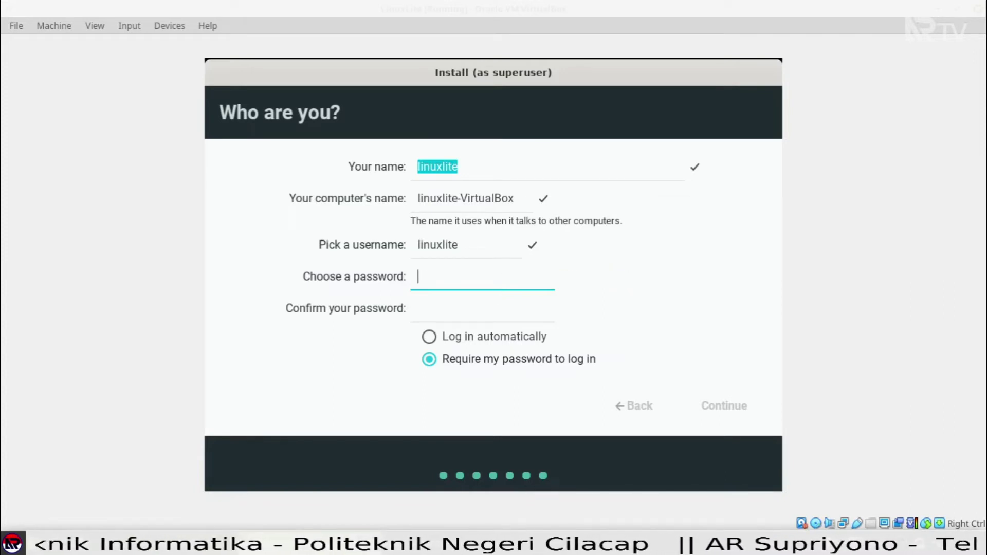
{"action": "type", "text": "linux"}
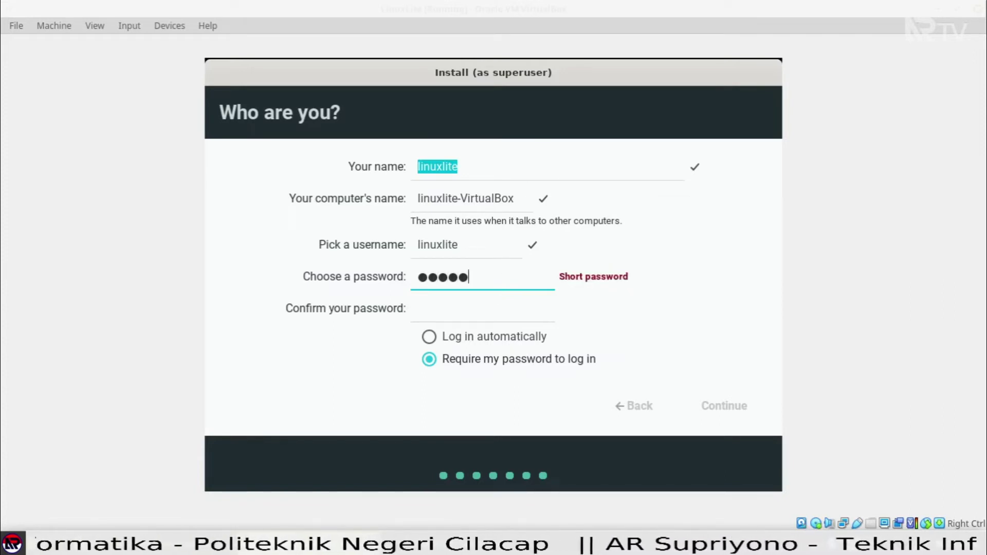
{"action": "type", "text": "lite"}
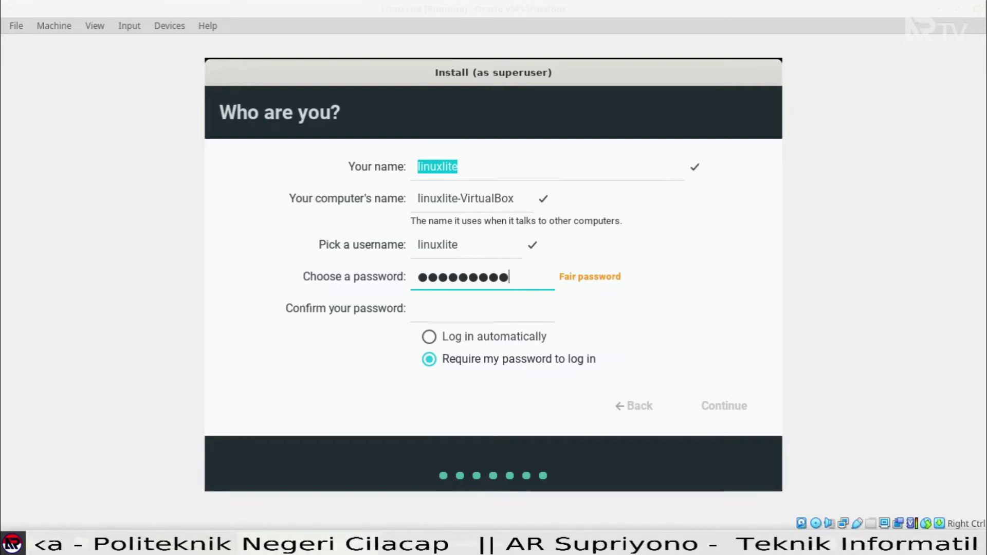
{"action": "key", "text": "Tab"}
{"action": "type", "text": "linuxli"}
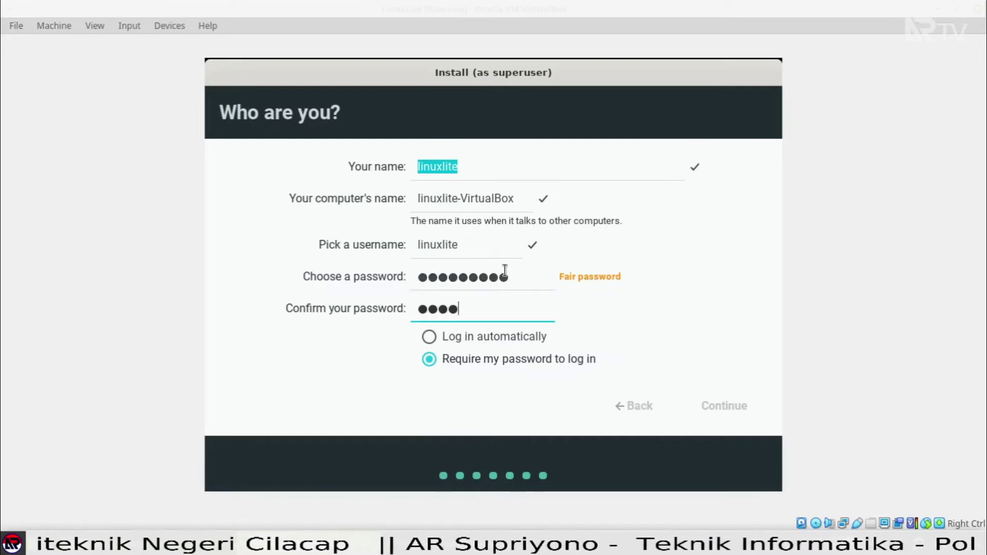
{"action": "type", "text": "te"}
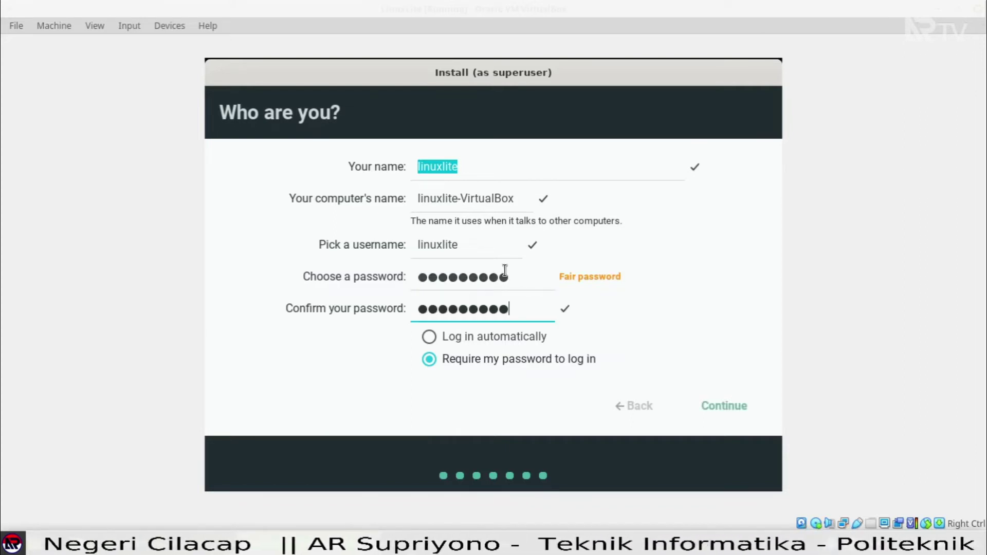
{"action": "left_click", "coordinate": [733, 409]}
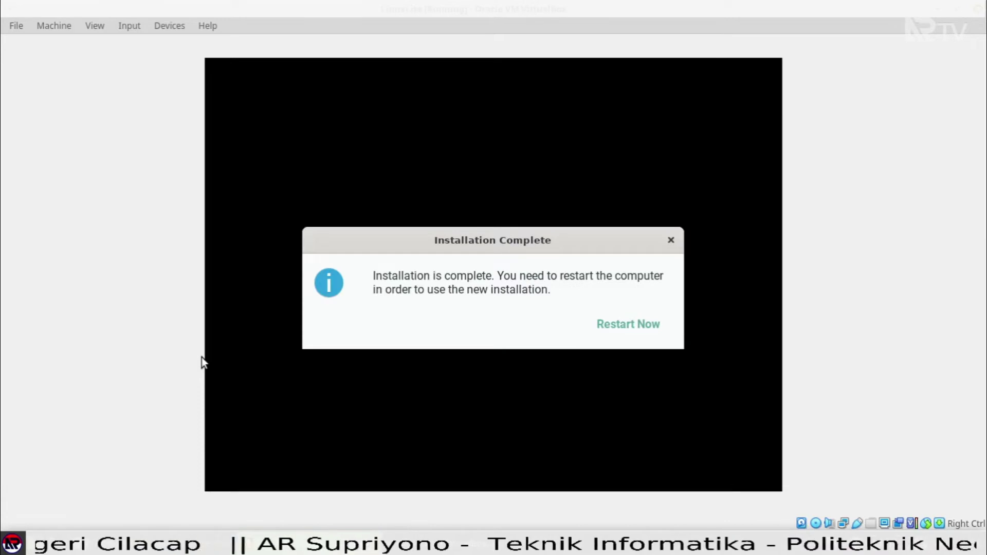
Restart the VM once the installation completes.
{"action": "left_click", "coordinate": [602, 316]}
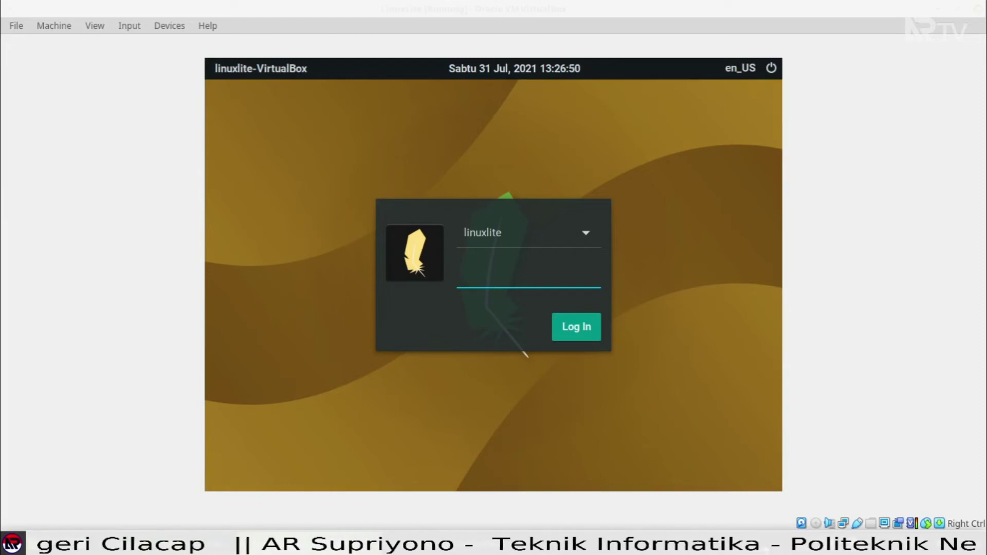
Log in with the account password, untick 'Show this dialog on startup', and close the Welcome dialog.
{"action": "type", "text": "12345"}
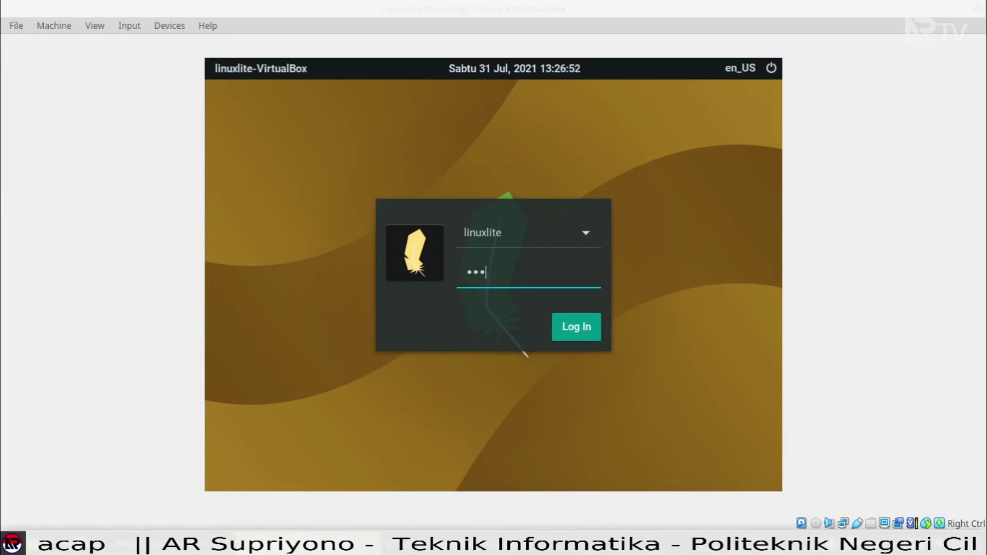
{"action": "type", "text": "6789"}
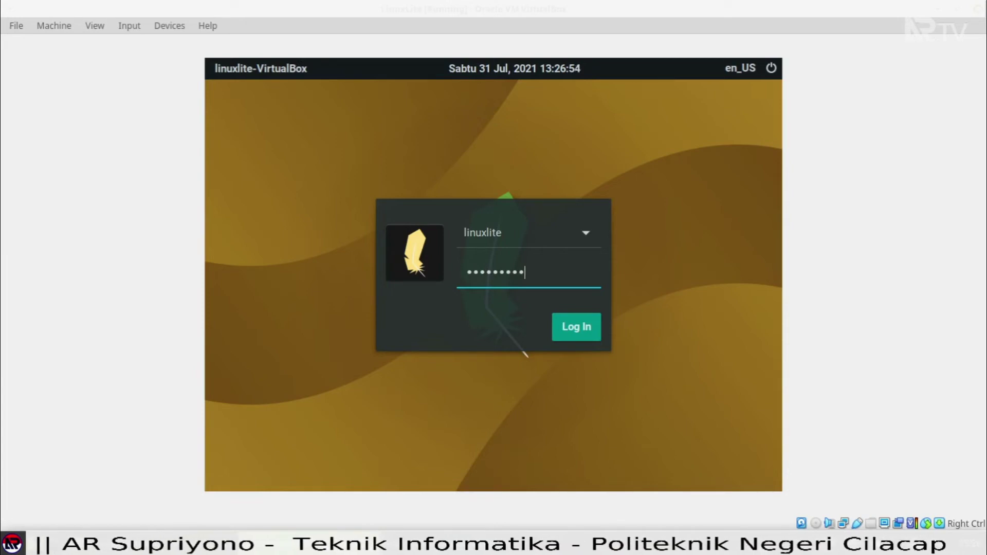
{"action": "key", "text": "Return"}
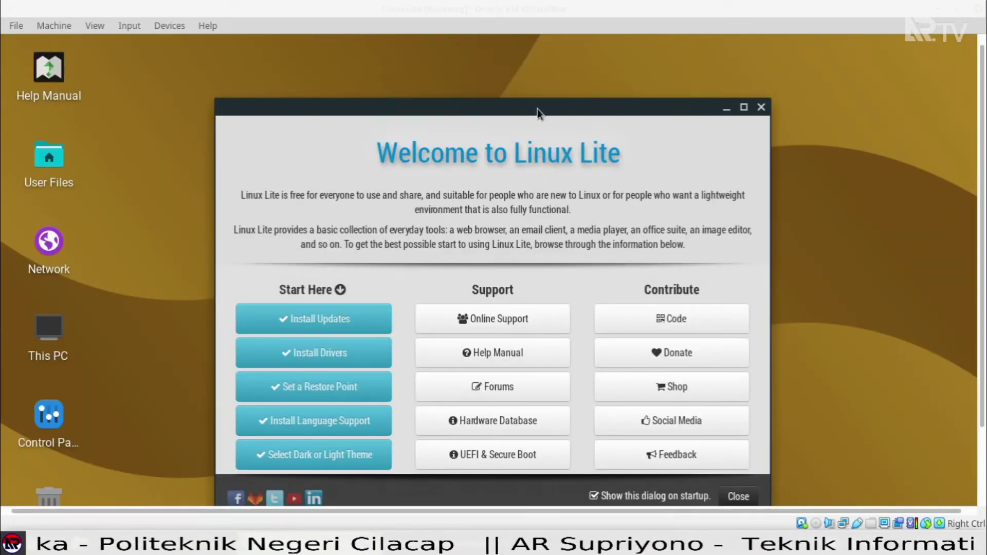
{"action": "left_click_drag", "start_coordinate": [538, 107], "coordinate": [537, 71]}
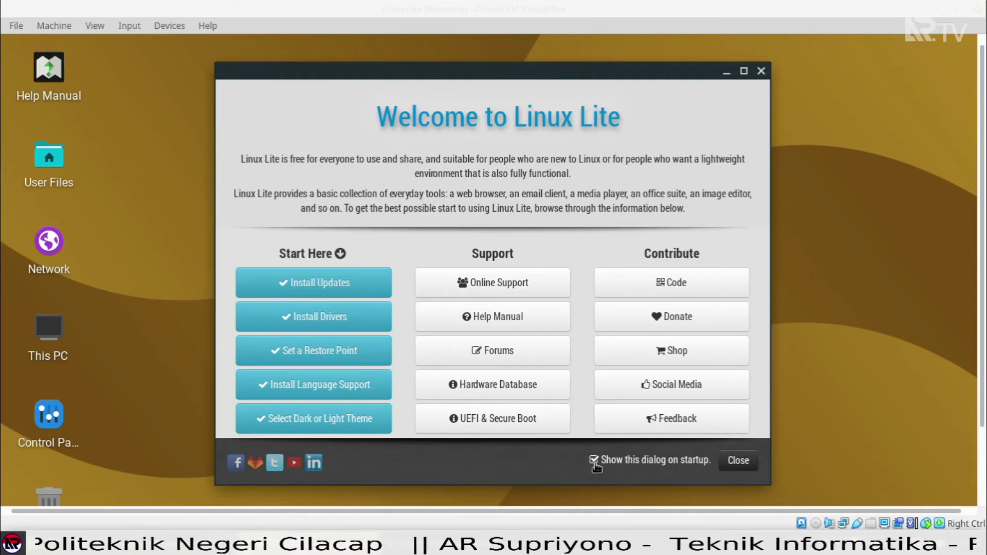
{"action": "left_click", "coordinate": [594, 461]}
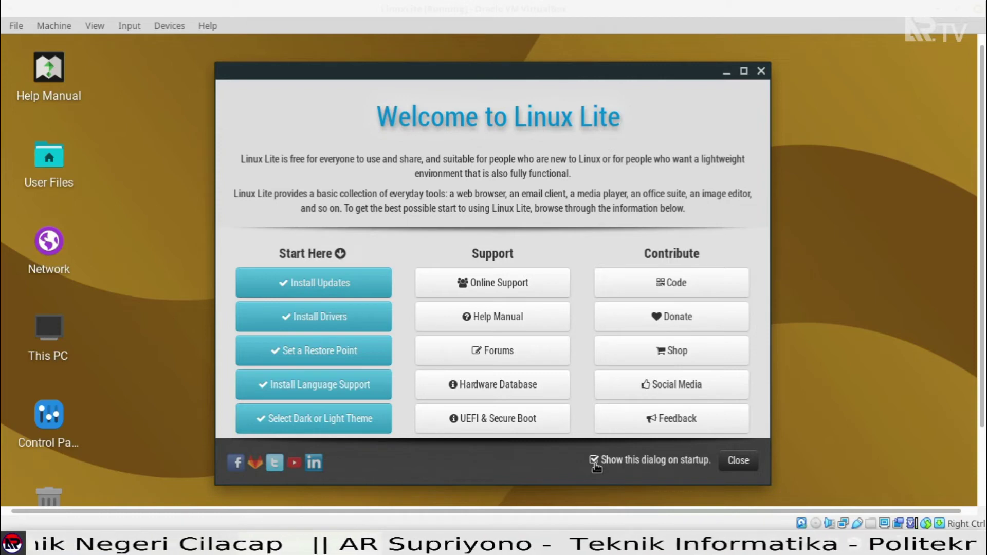
{"action": "left_click", "coordinate": [735, 461]}
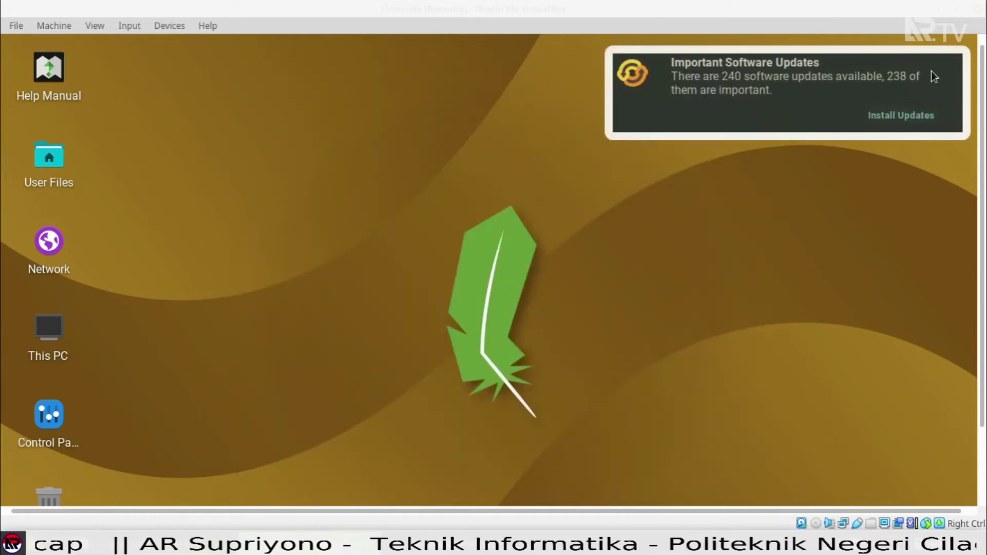
Dismiss the updates notification, open the Whisker Menu, and browse Recently Used, Favourites and All Applications.
{"action": "left_click", "coordinate": [950, 86]}
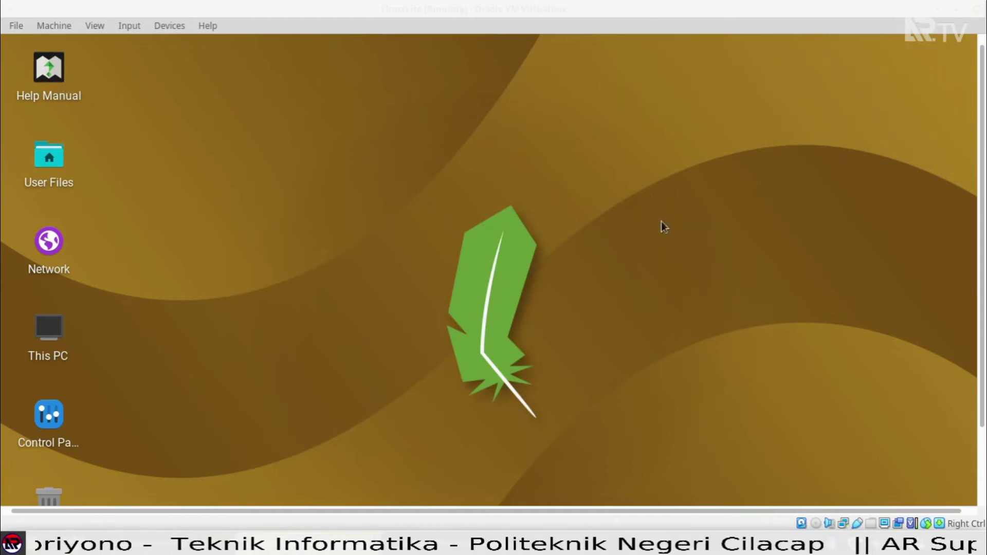
{"action": "left_click_drag", "start_coordinate": [982, 97], "coordinate": [985, 201]}
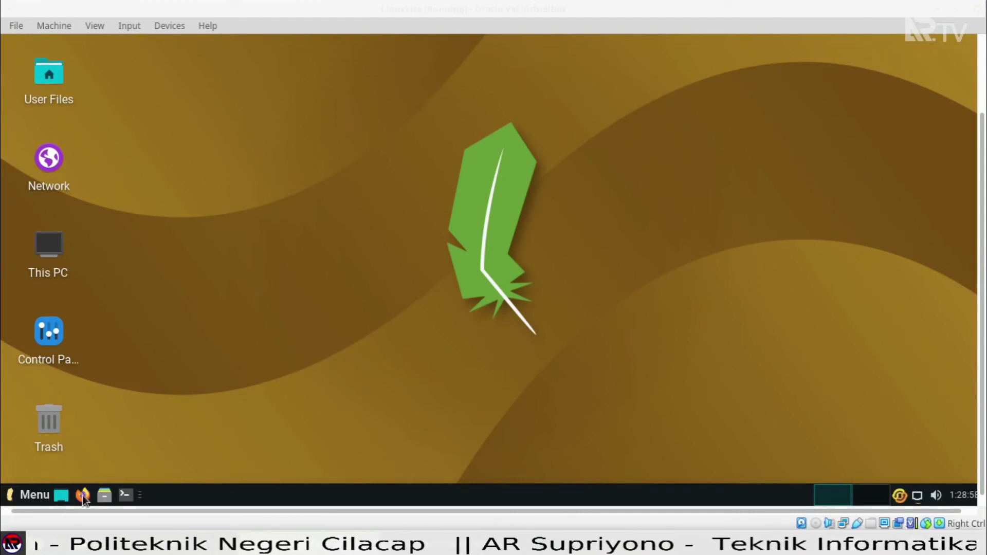
{"action": "left_click", "coordinate": [44, 496]}
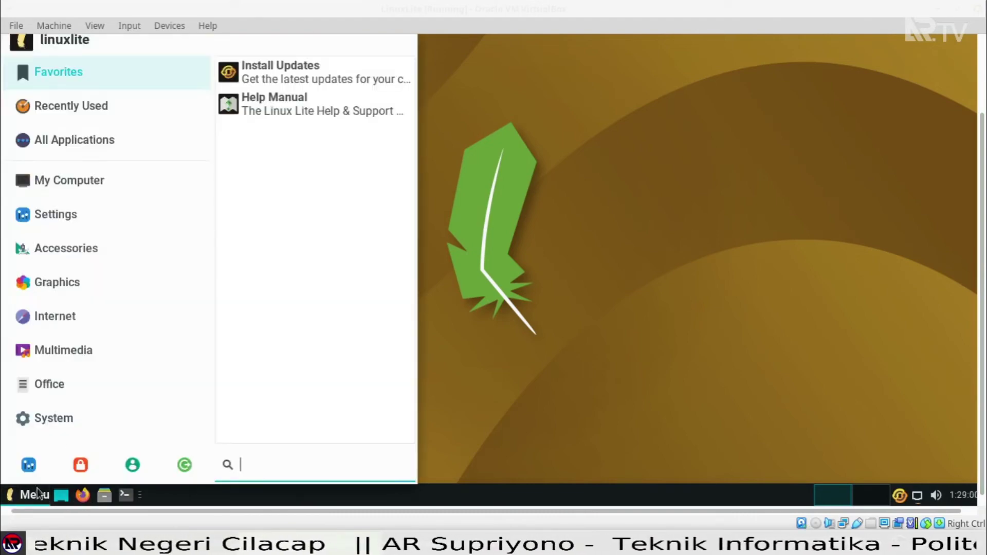
{"action": "left_click", "coordinate": [97, 109]}
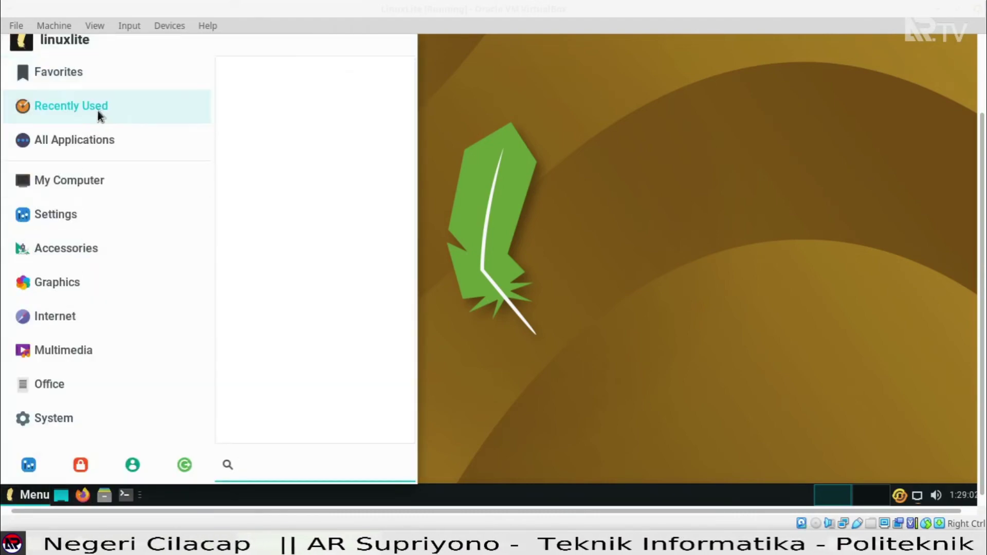
{"action": "left_click", "coordinate": [94, 73]}
{"action": "left_click", "coordinate": [82, 138]}
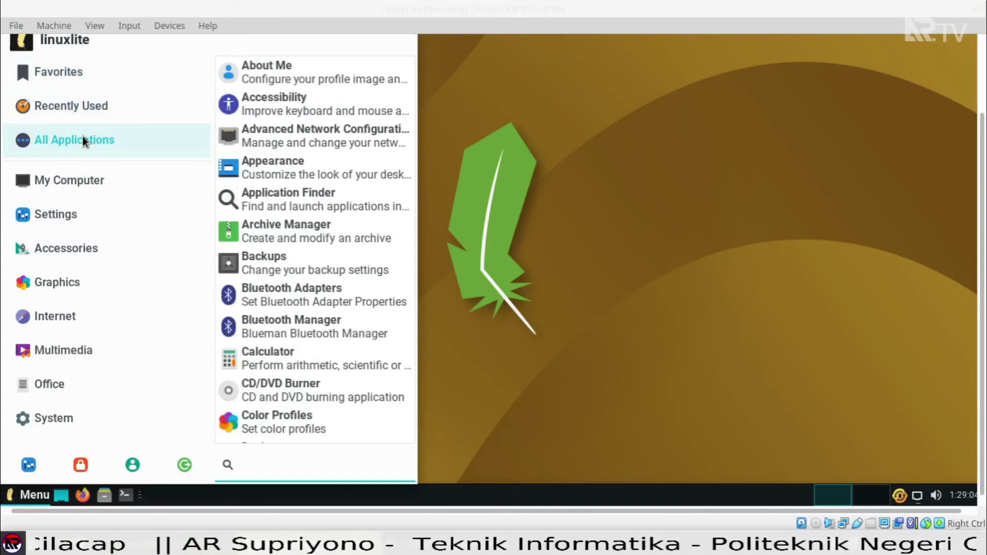
{"action": "scroll", "coordinate": [321, 253], "scroll_direction": "down", "scroll_amount": 9}
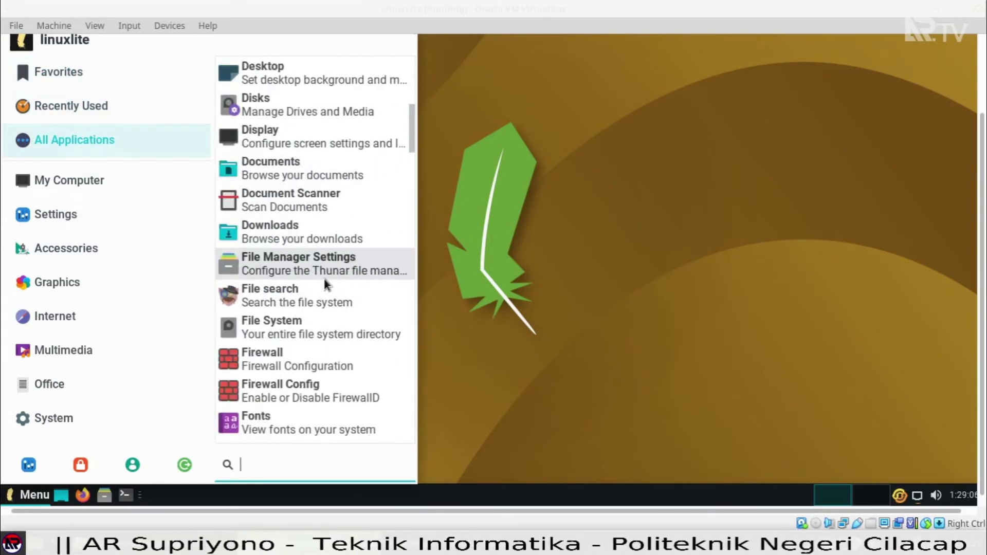
{"action": "scroll", "coordinate": [324, 279], "scroll_direction": "down", "scroll_amount": 9}
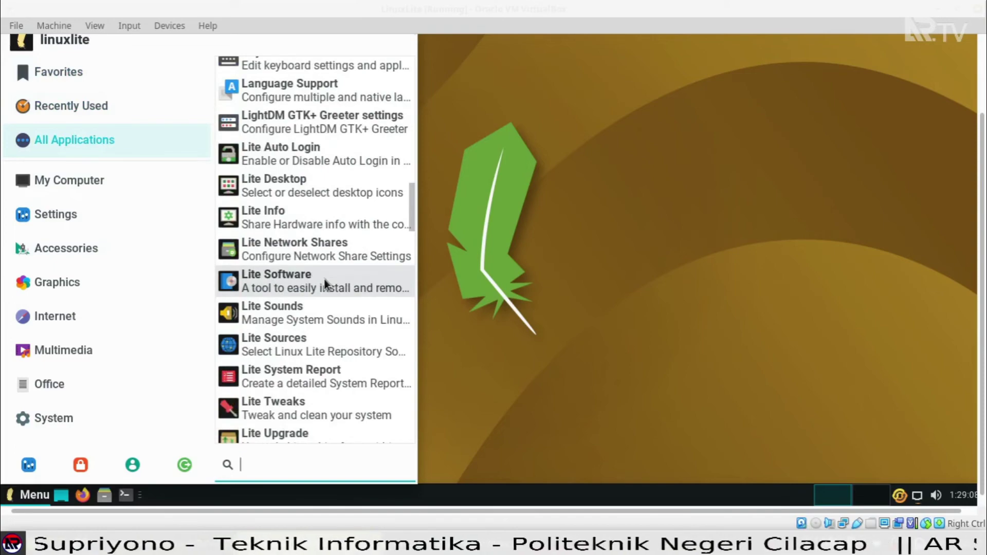
{"action": "scroll", "coordinate": [327, 279], "scroll_direction": "down", "scroll_amount": 8}
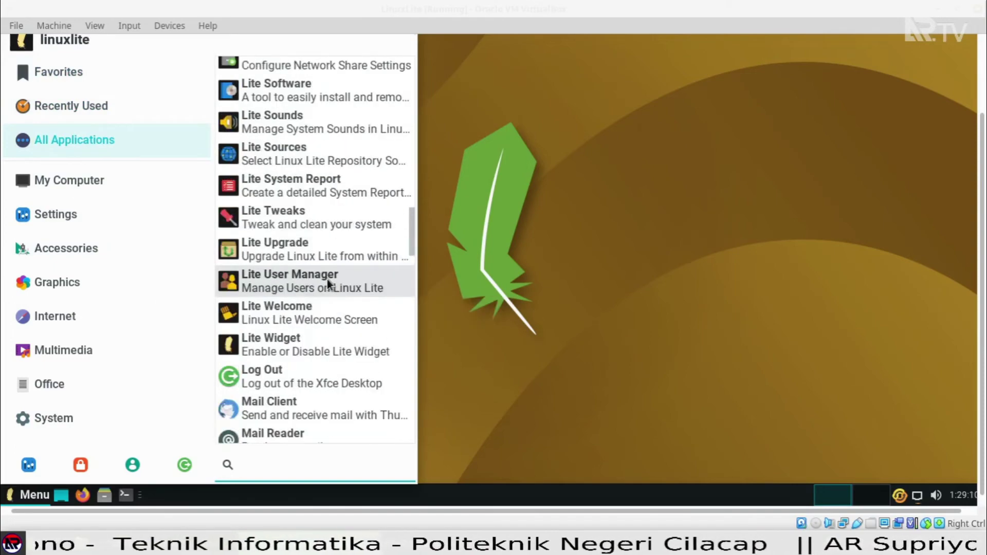
{"action": "scroll", "coordinate": [327, 279], "scroll_direction": "down", "scroll_amount": 9}
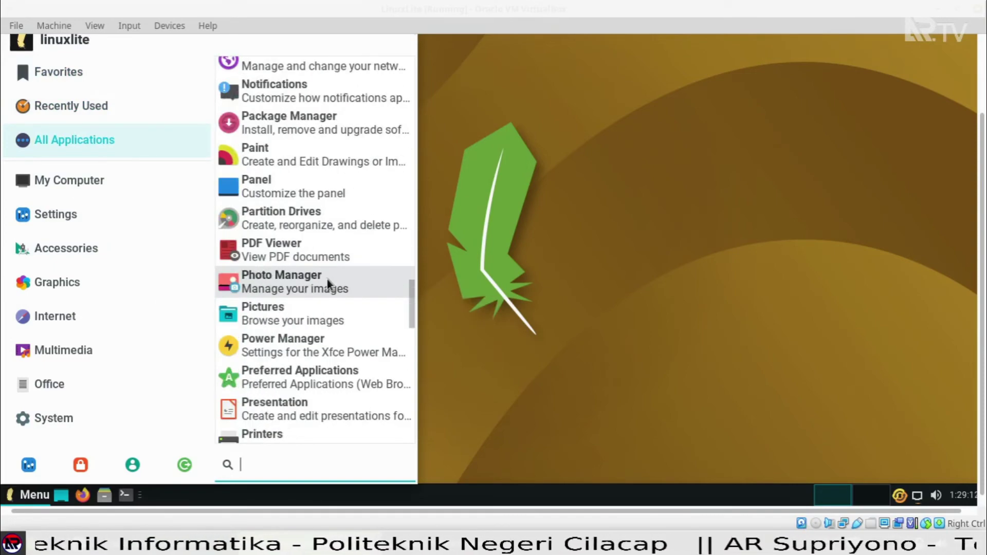
{"action": "scroll", "coordinate": [327, 279], "scroll_direction": "down", "scroll_amount": 9}
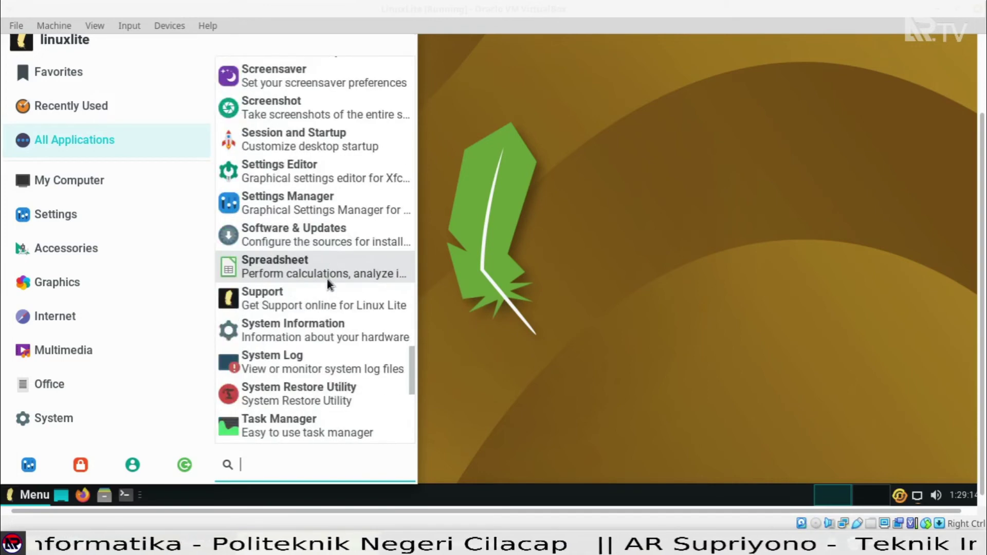
{"action": "scroll", "coordinate": [330, 265], "scroll_direction": "down", "scroll_amount": 3}
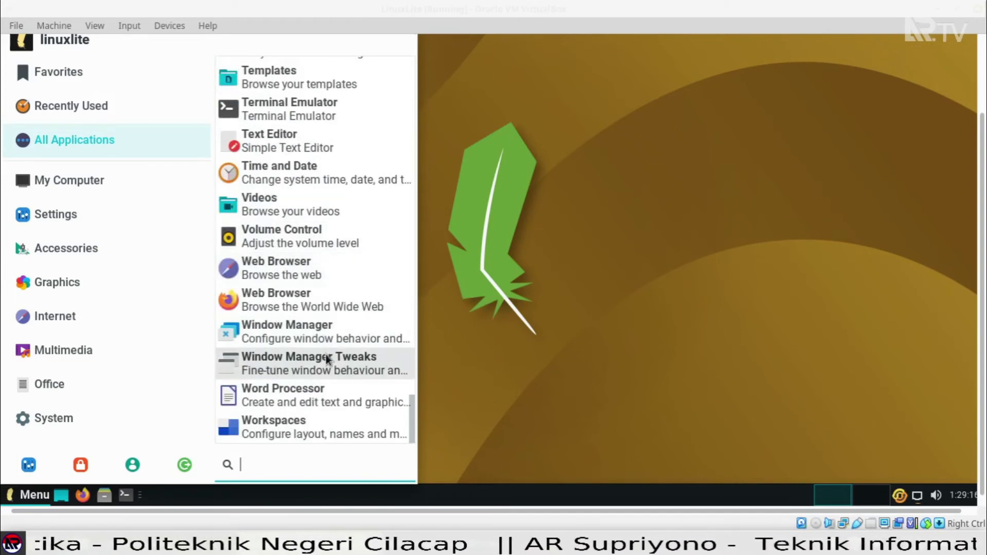
Step through the My Computer, Settings, Accessories, Graphics, Internet, Multimedia, Office and System categories.
{"action": "left_click", "coordinate": [131, 187]}
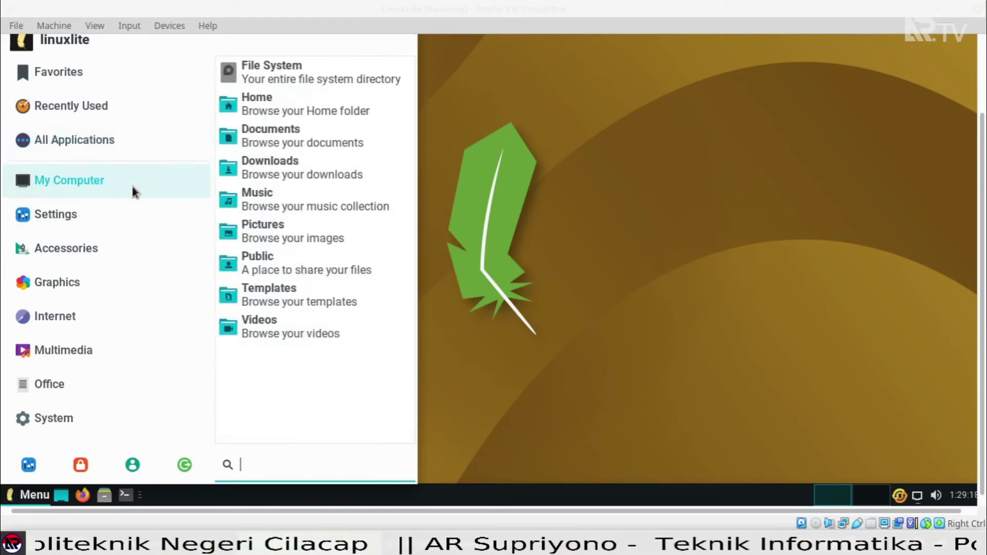
{"action": "left_click", "coordinate": [117, 214]}
{"action": "left_click", "coordinate": [116, 239]}
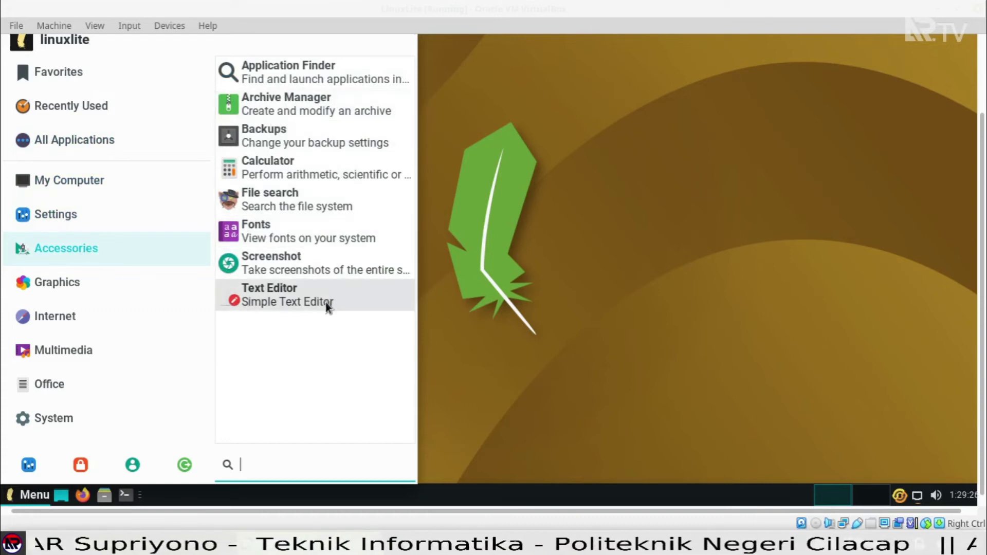
{"action": "left_click", "coordinate": [134, 287]}
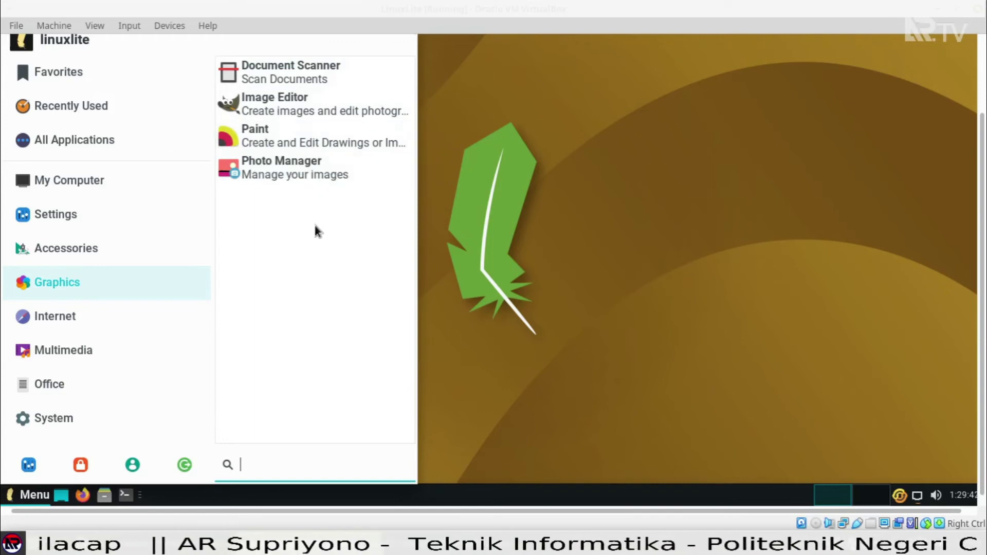
{"action": "left_click", "coordinate": [67, 323]}
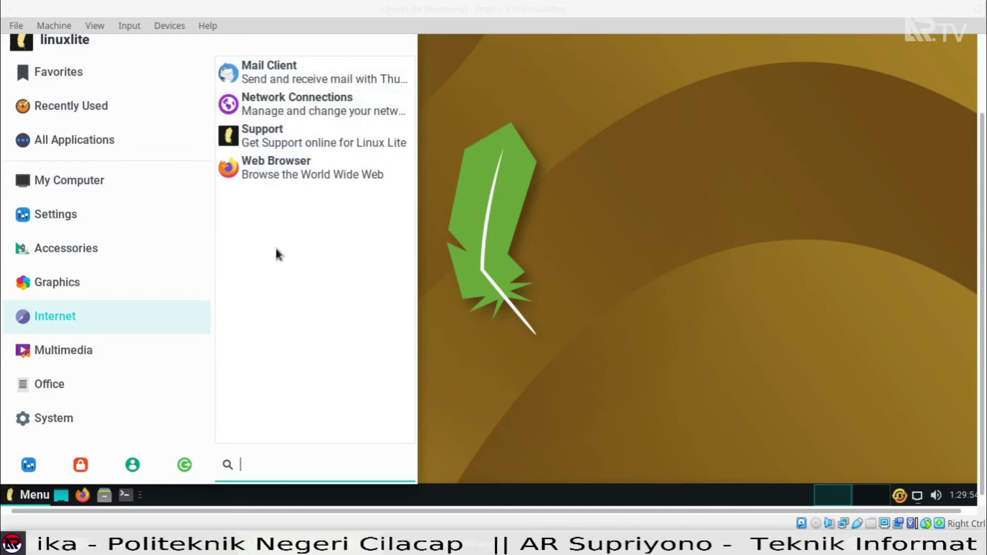
{"action": "left_click", "coordinate": [106, 345]}
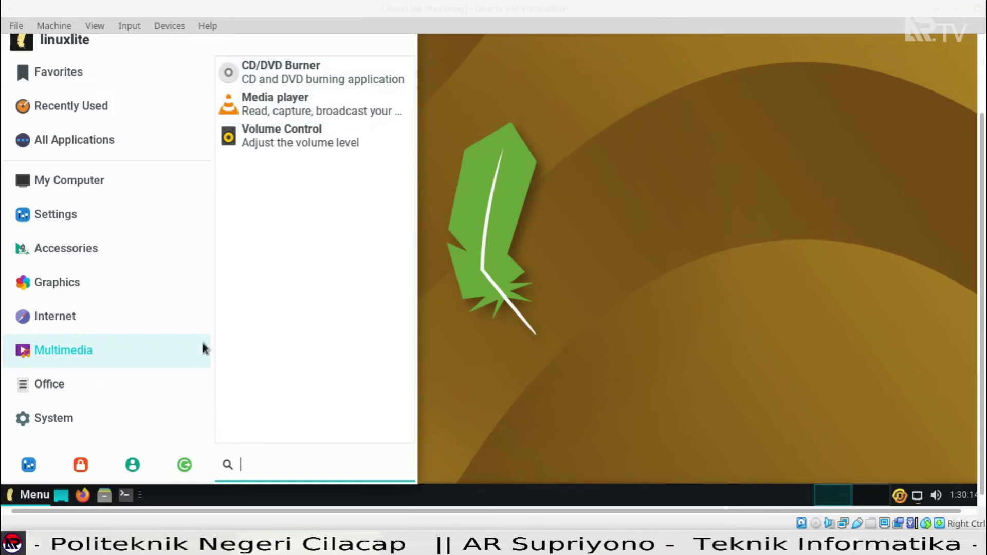
{"action": "left_click", "coordinate": [115, 383]}
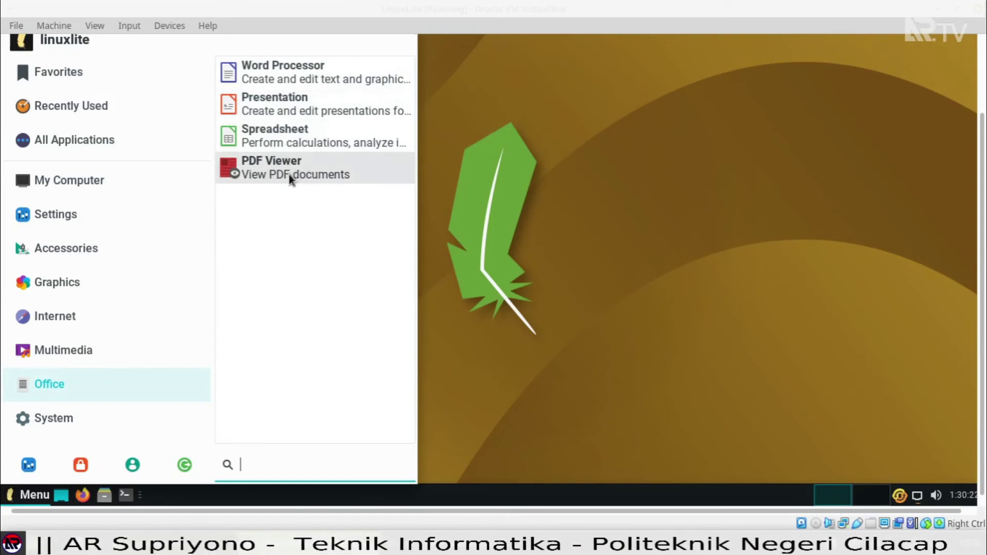
{"action": "left_click", "coordinate": [63, 419]}
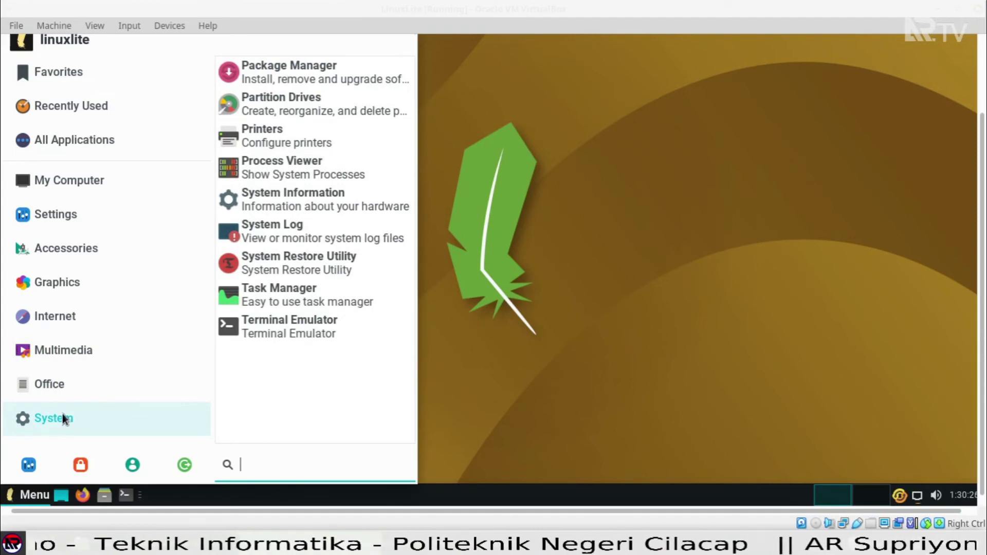
Revisit the menu categories and finish on My Computer's list of places.
{"action": "mouse_move", "coordinate": [71, 328]}
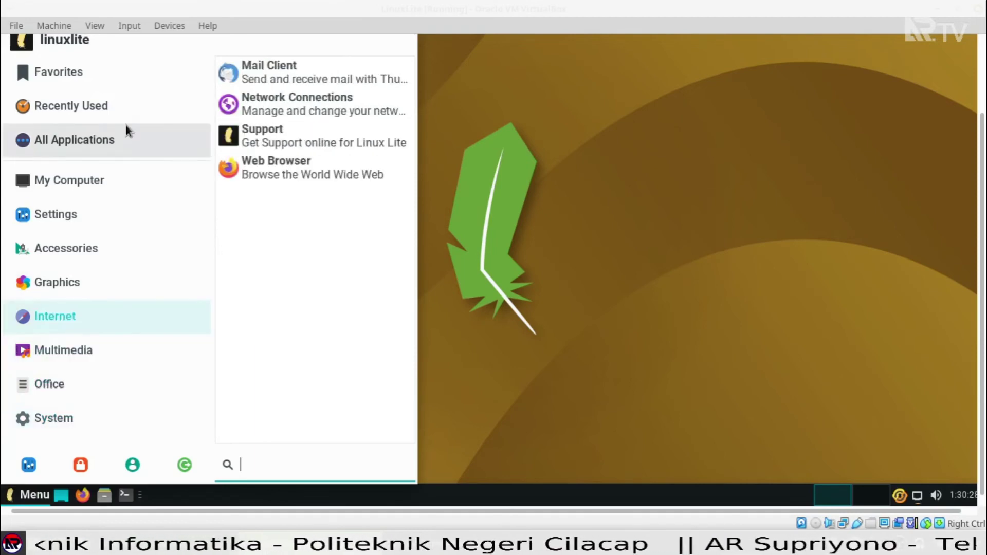
{"action": "mouse_move", "coordinate": [118, 181]}
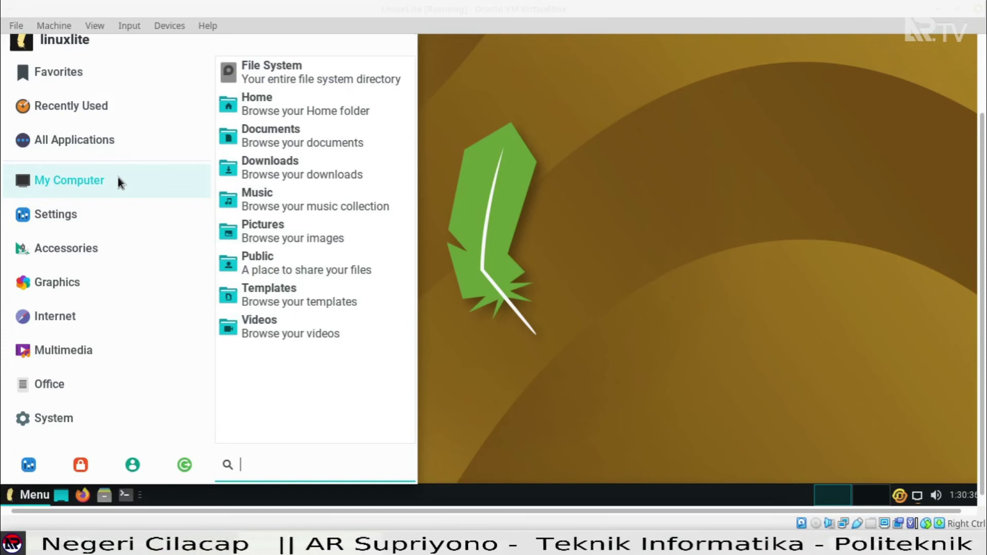
{"action": "mouse_move", "coordinate": [117, 213]}
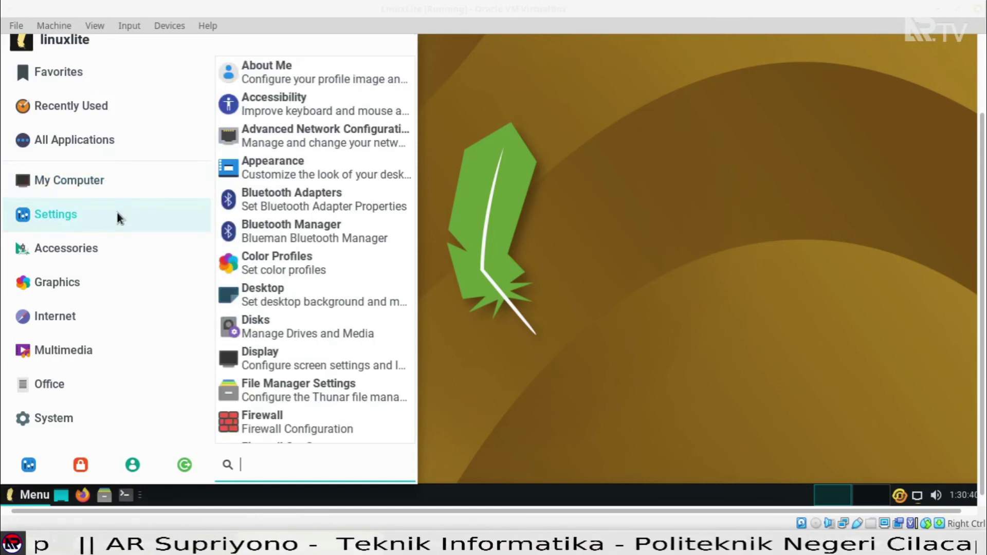
{"action": "mouse_move", "coordinate": [112, 245]}
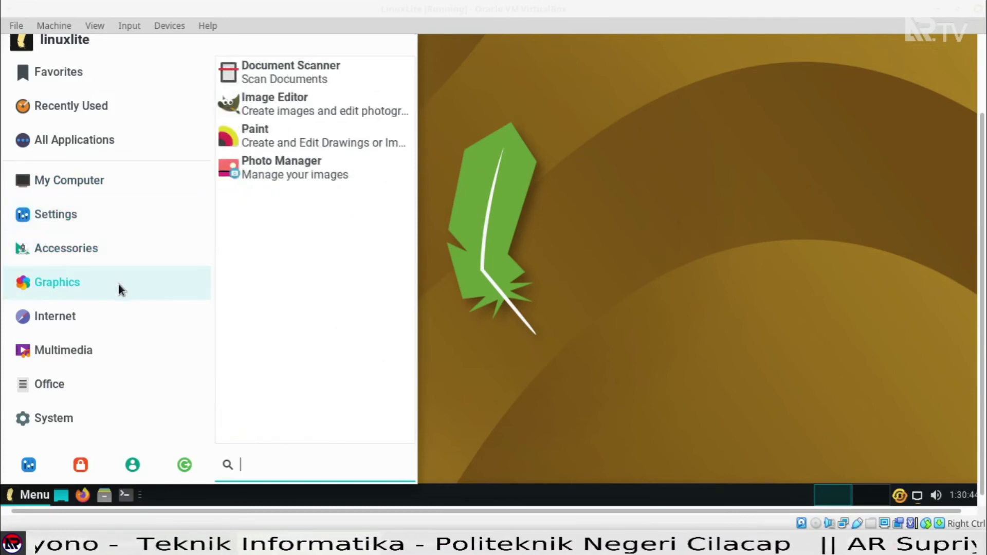
{"action": "mouse_move", "coordinate": [121, 303]}
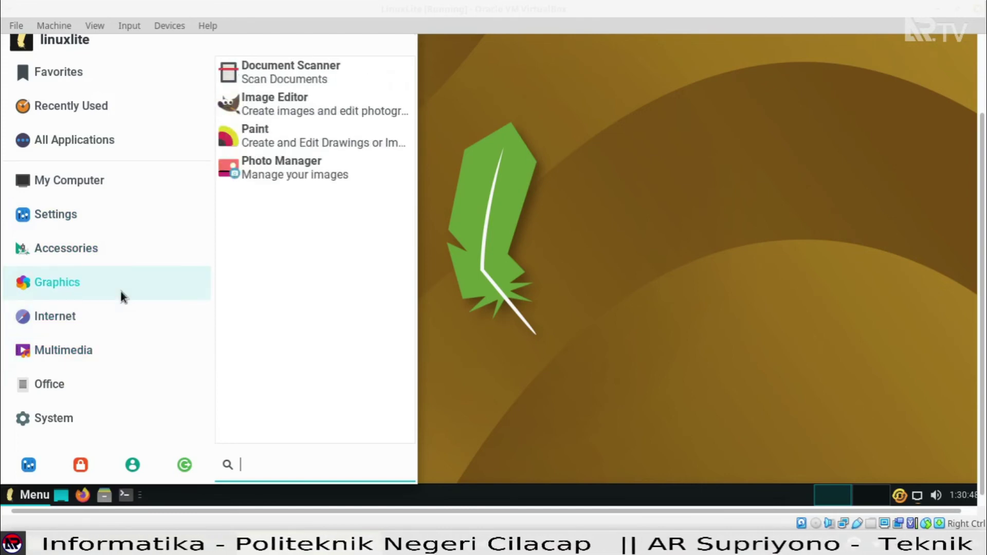
{"action": "mouse_move", "coordinate": [113, 354]}
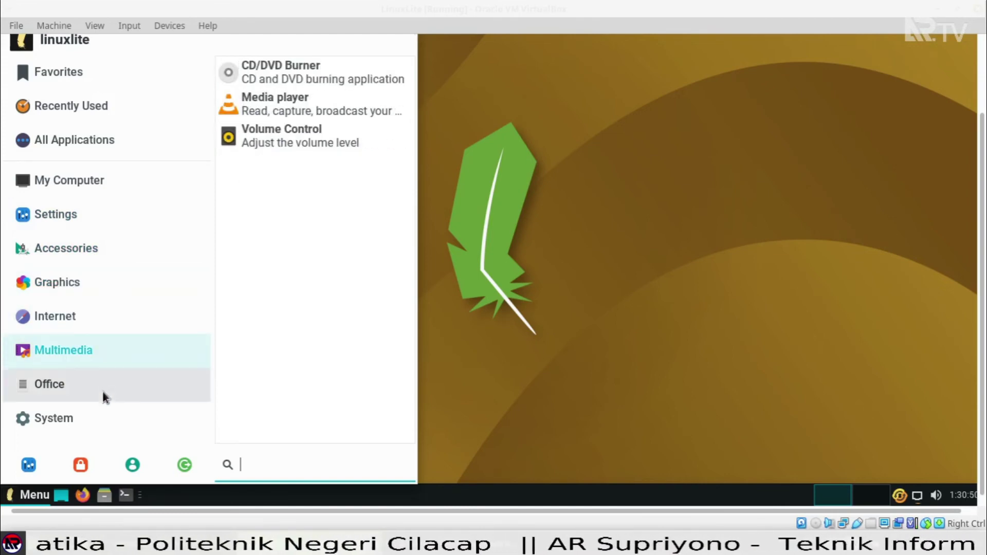
{"action": "mouse_move", "coordinate": [98, 418]}
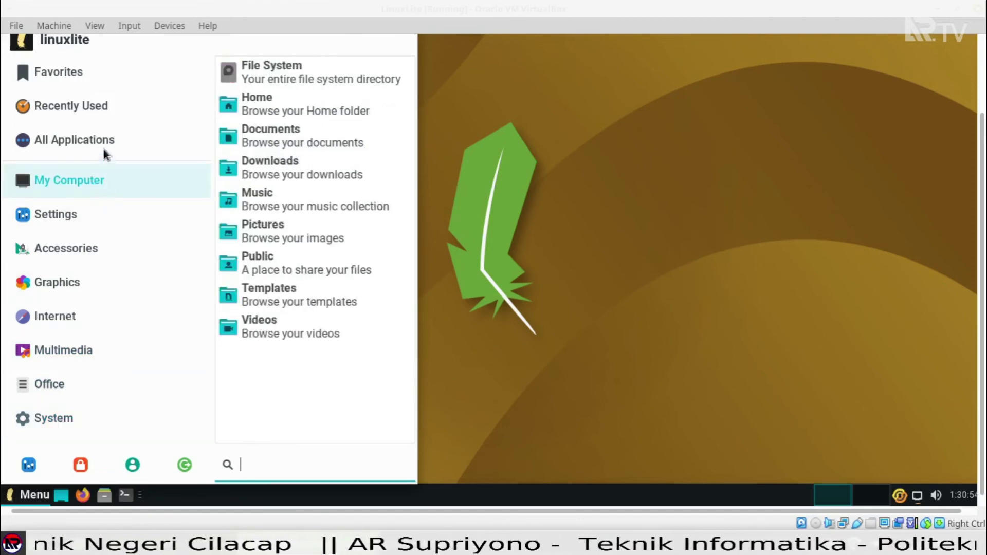
{"action": "mouse_move", "coordinate": [104, 147]}
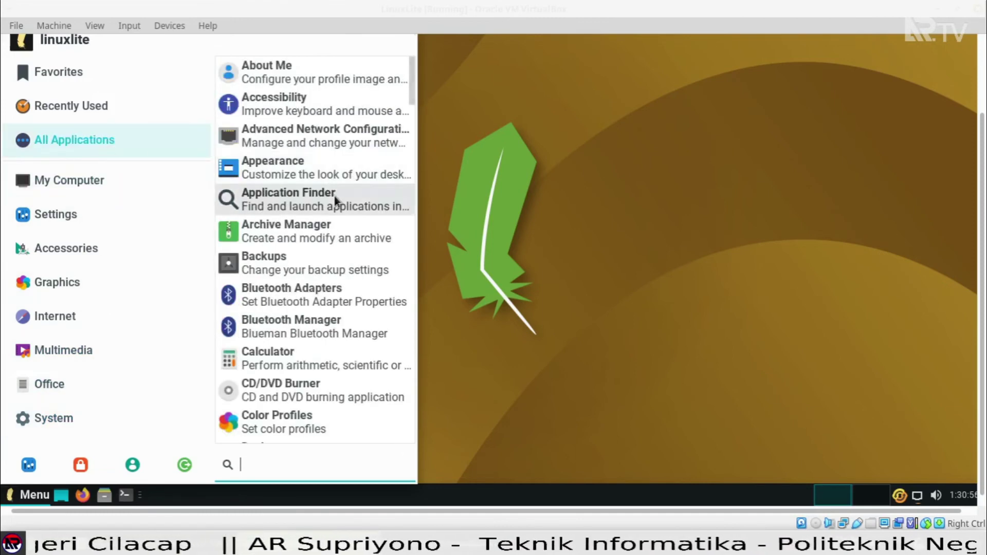
{"action": "scroll", "coordinate": [335, 215], "scroll_direction": "down", "scroll_amount": 5}
{"action": "scroll", "coordinate": [336, 262], "scroll_direction": "down", "scroll_amount": 5}
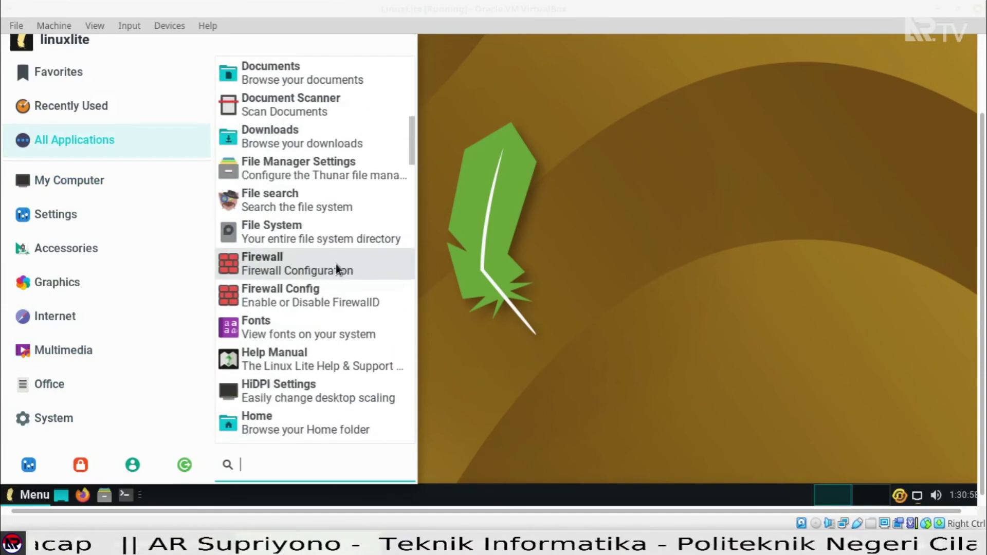
{"action": "scroll", "coordinate": [352, 261], "scroll_direction": "down", "scroll_amount": 6}
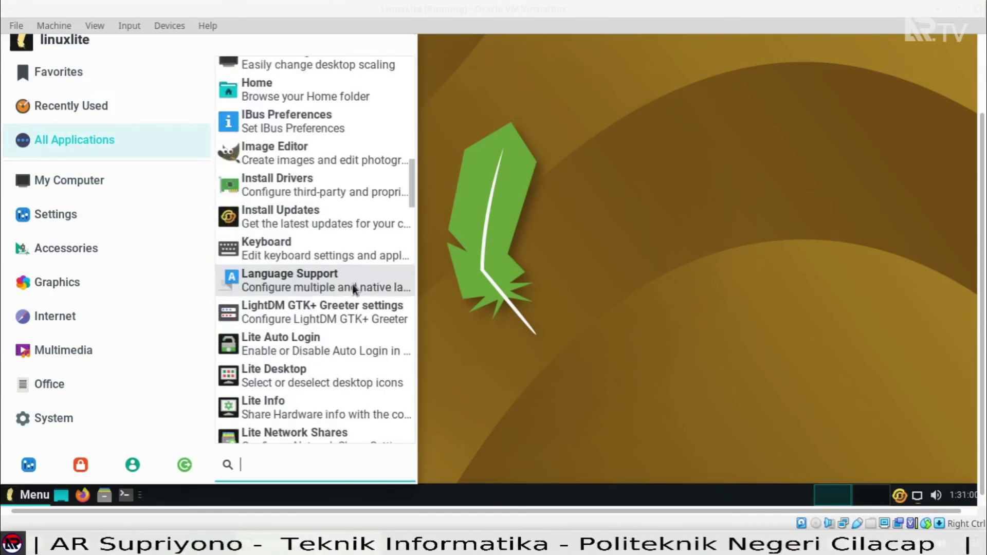
{"action": "left_click", "coordinate": [103, 350]}
{"action": "left_click", "coordinate": [76, 427]}
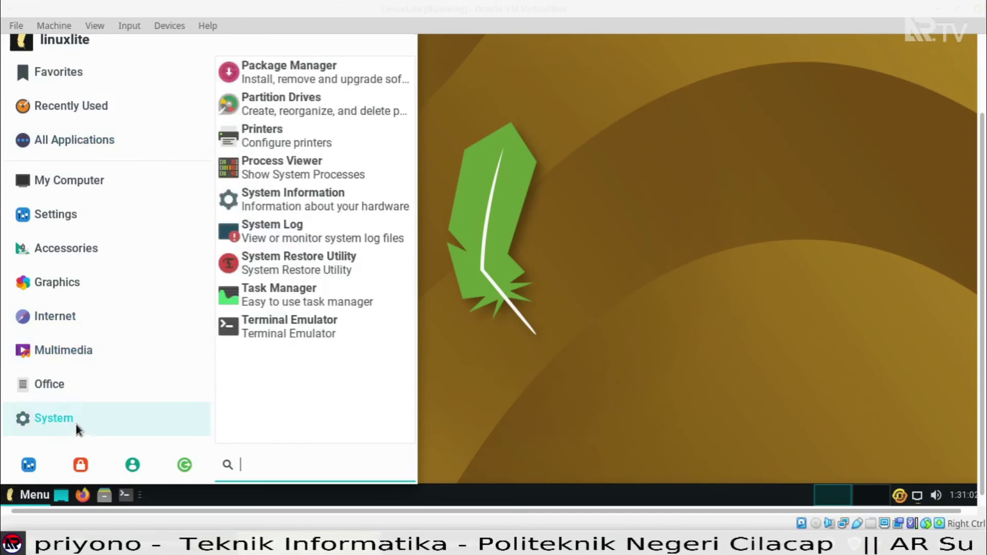
{"action": "left_click", "coordinate": [90, 109]}
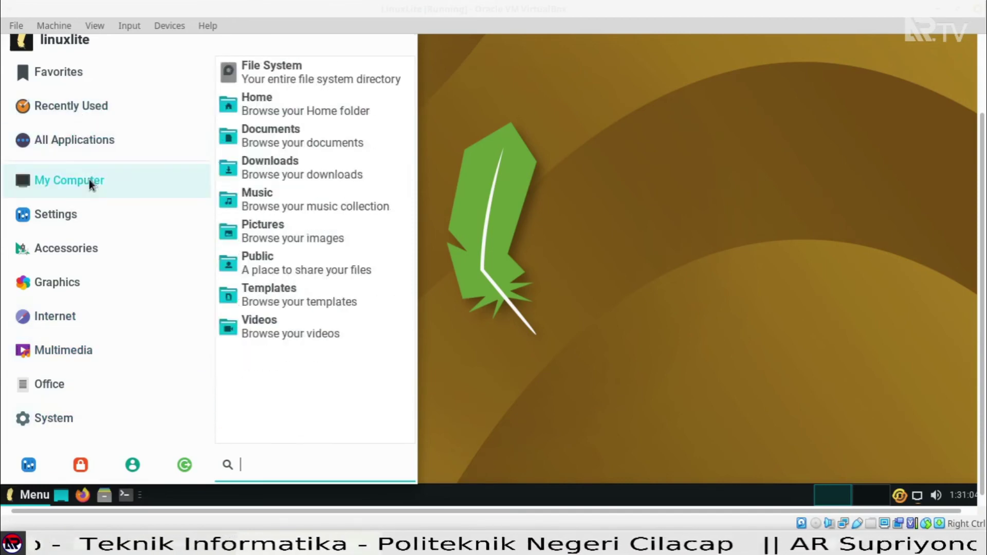
Open the Home folder in the file manager from My Computer.
{"action": "left_click", "coordinate": [295, 100]}
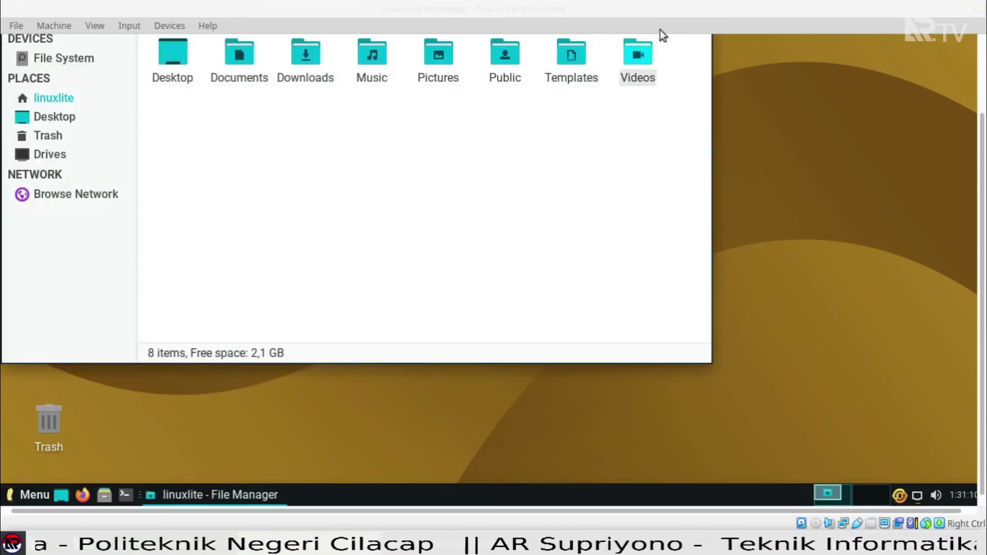
{"action": "left_click_drag", "start_coordinate": [290, 13], "coordinate": [541, 84]}
{"action": "left_click", "coordinate": [687, 80]}
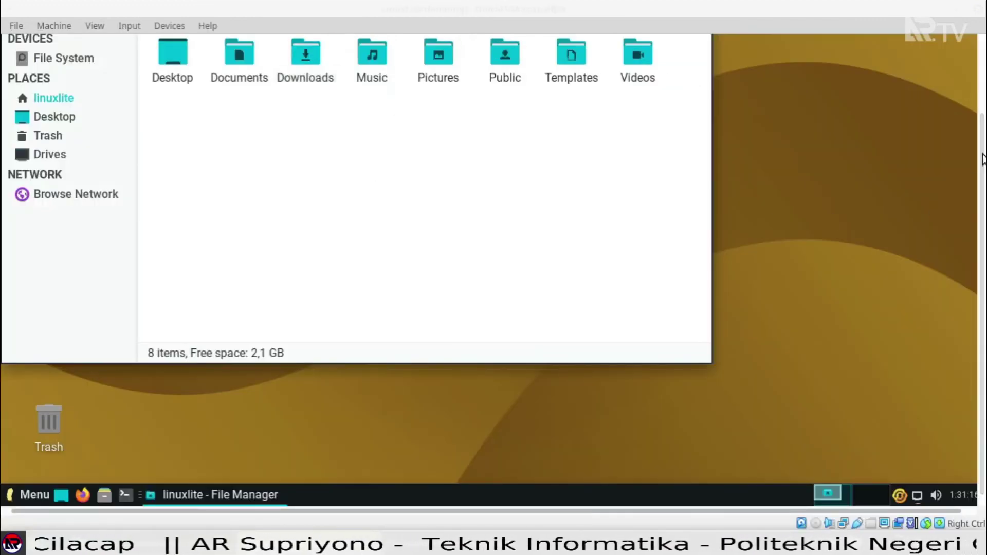
Move the File Manager window aside to uncover the desktop icons and start Firefox.
{"action": "left_click_drag", "start_coordinate": [982, 154], "coordinate": [970, 87]}
{"action": "left_click_drag", "start_coordinate": [441, 45], "coordinate": [570, 83]}
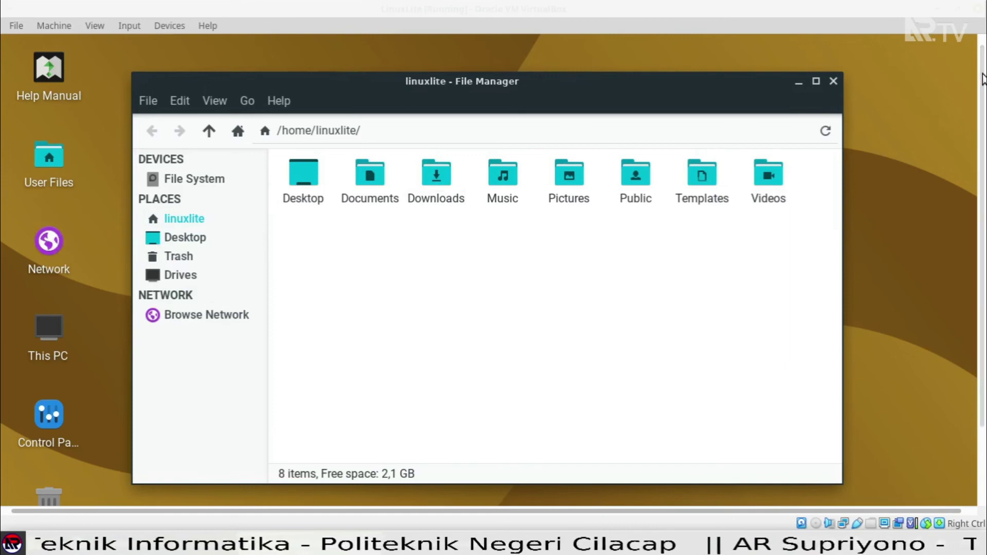
{"action": "left_click_drag", "start_coordinate": [982, 82], "coordinate": [982, 147]}
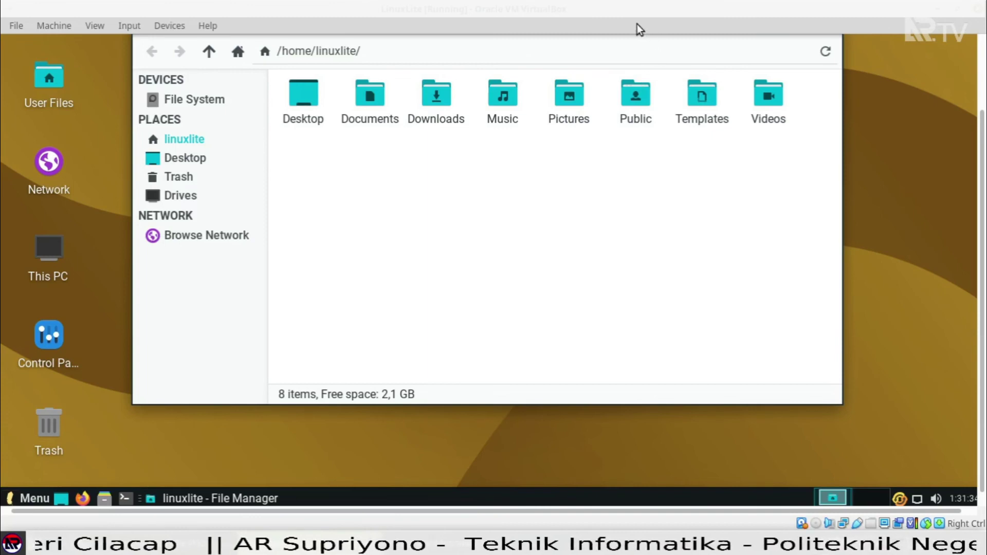
{"action": "left_click_drag", "start_coordinate": [982, 145], "coordinate": [982, 92]}
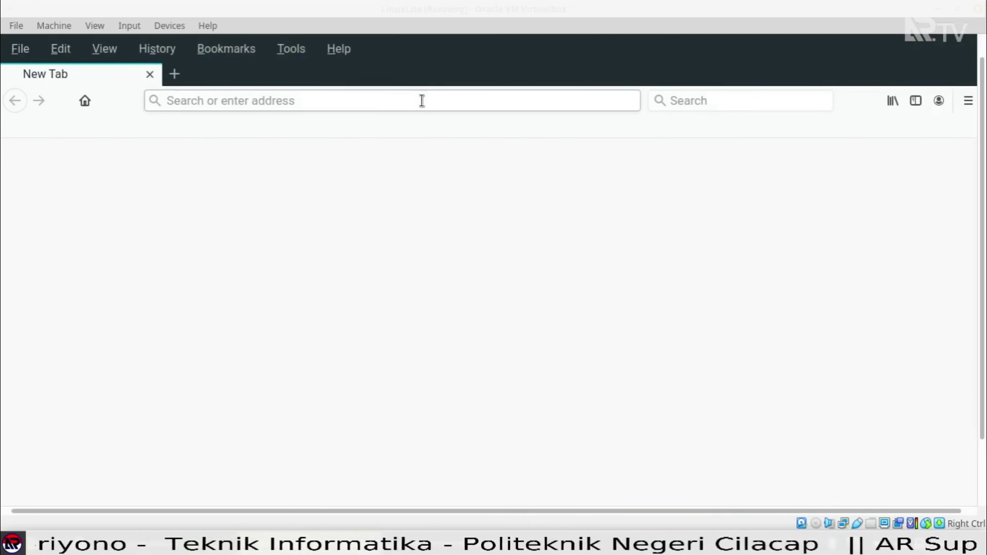
Replace Firefox's preloaded address with google.com and load the Google Indonesia homepage.
{"action": "type", "text": "g"}
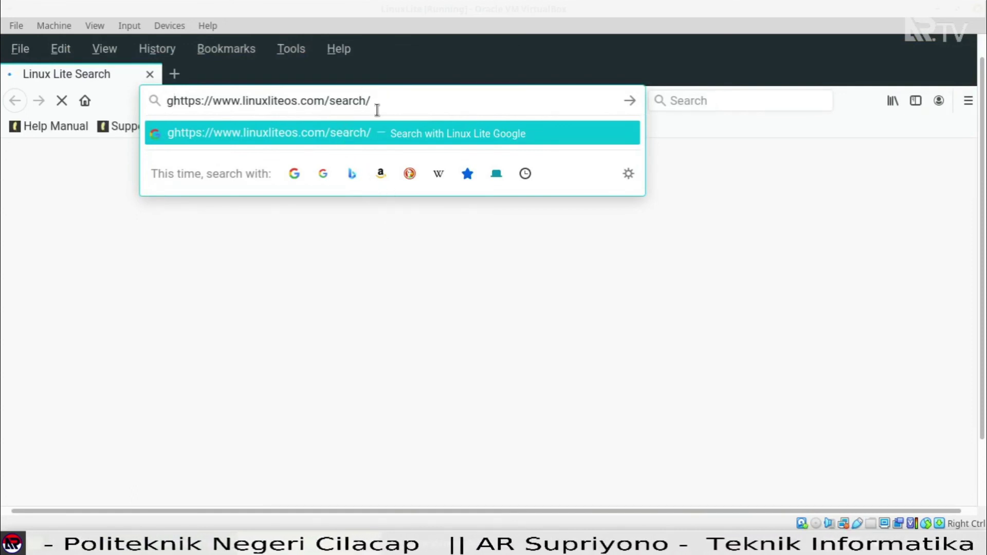
{"action": "key", "text": "shift+End"}
{"action": "key", "text": "Delete"}
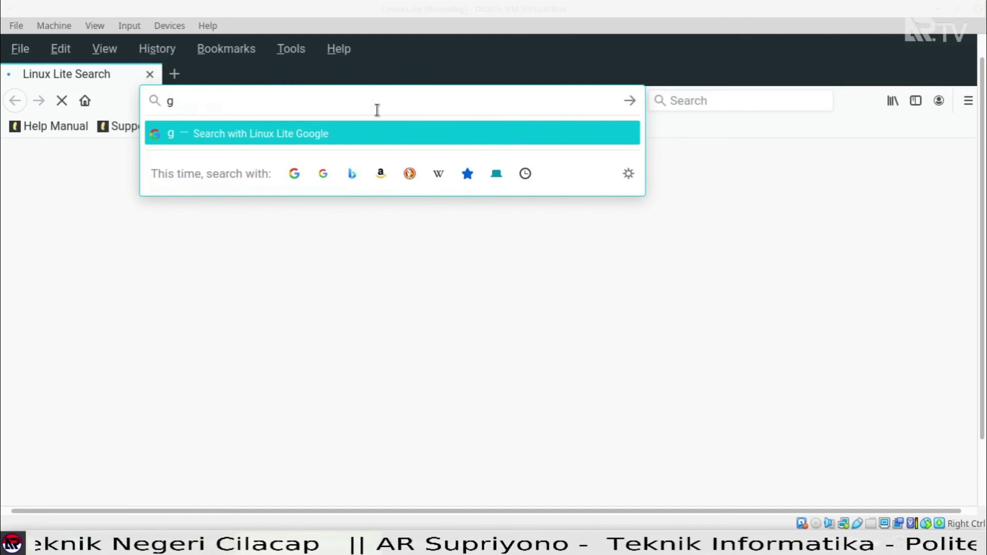
{"action": "type", "text": "oo"}
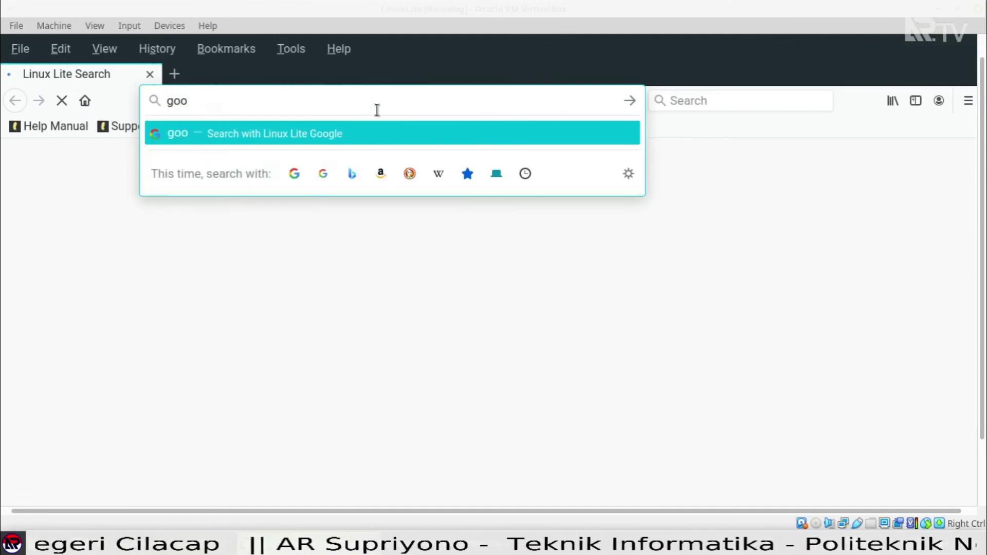
{"action": "type", "text": "gle"}
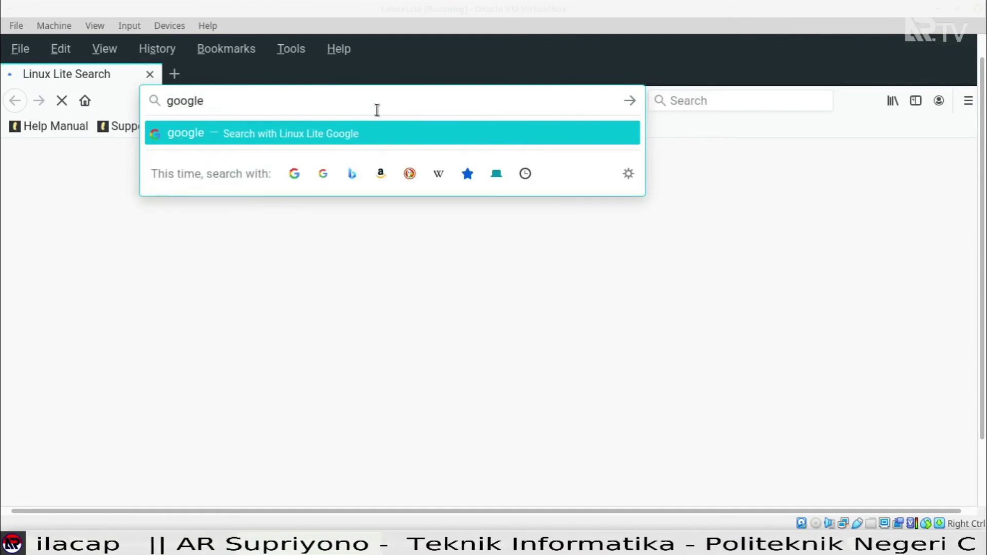
{"action": "type", "text": ".co"}
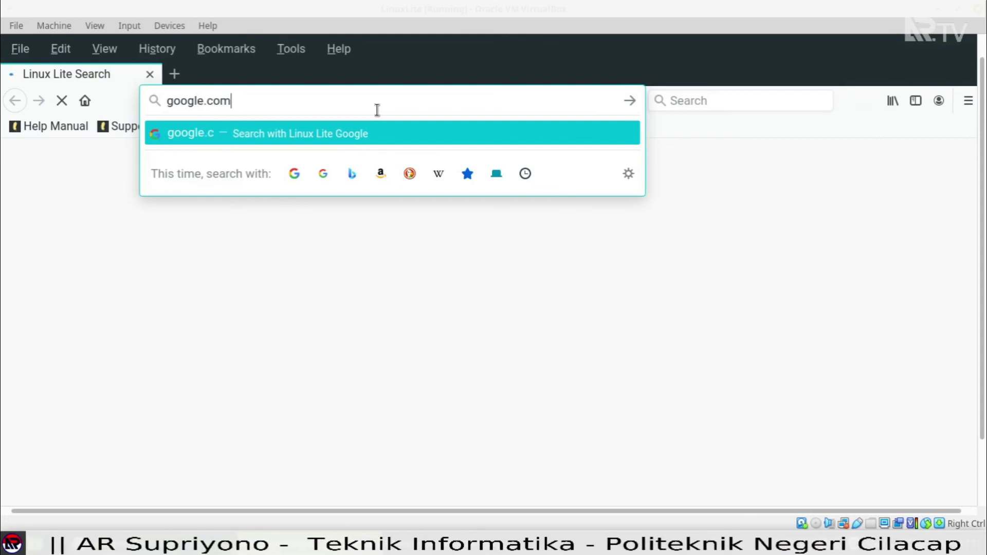
{"action": "type", "text": "m"}
{"action": "key", "text": "Return"}
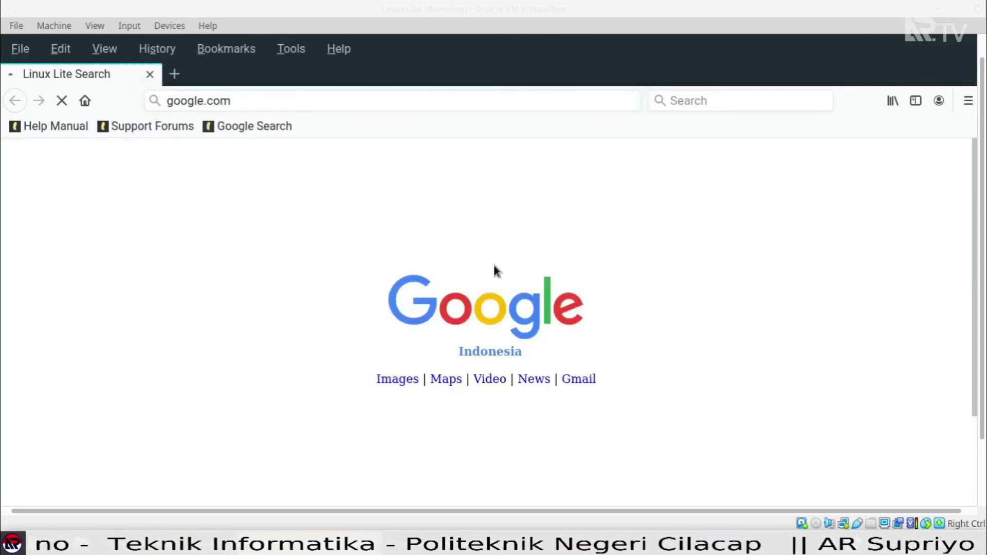
{"action": "scroll", "coordinate": [851, 188], "scroll_direction": "down", "scroll_amount": 1}
{"action": "scroll", "coordinate": [823, 249], "scroll_direction": "up", "scroll_amount": 1}
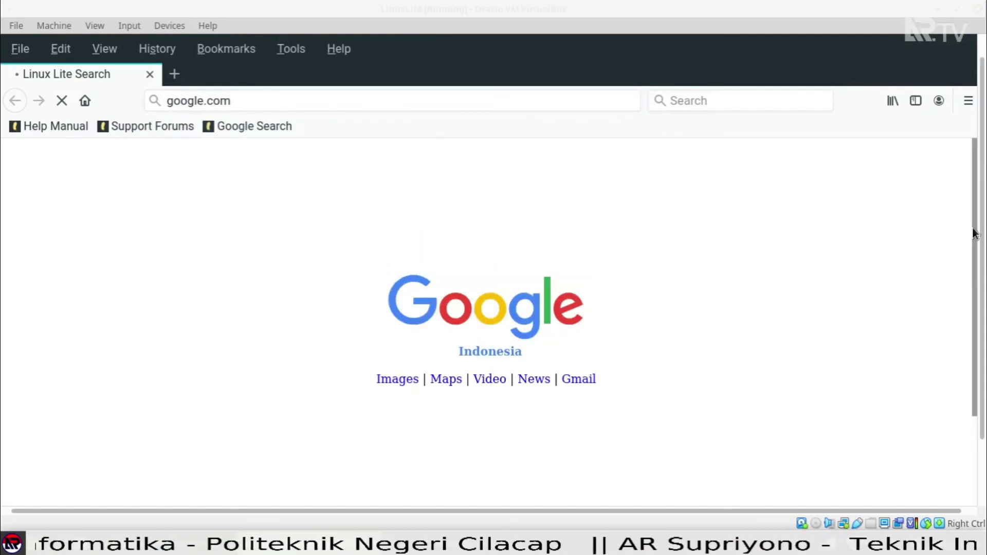
{"action": "left_click_drag", "start_coordinate": [983, 169], "coordinate": [983, 150]}
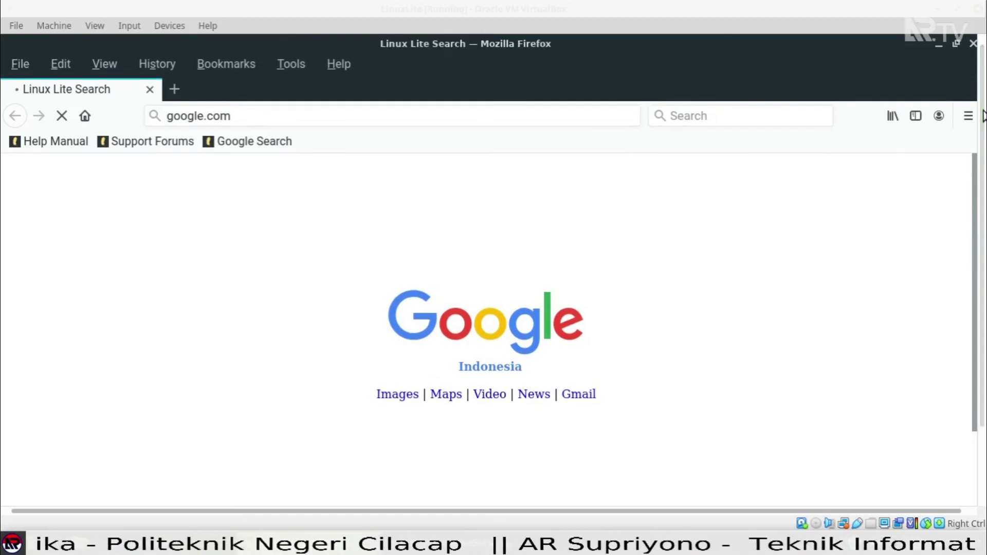
Close Firefox and shift the file manager window slightly to the right.
{"action": "left_click", "coordinate": [973, 44]}
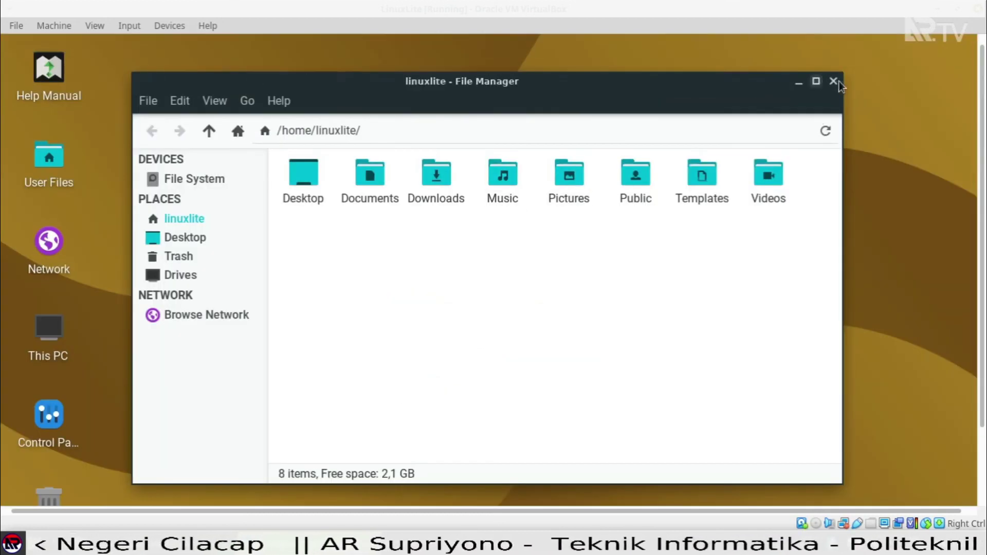
{"action": "left_click_drag", "start_coordinate": [449, 93], "coordinate": [506, 102]}
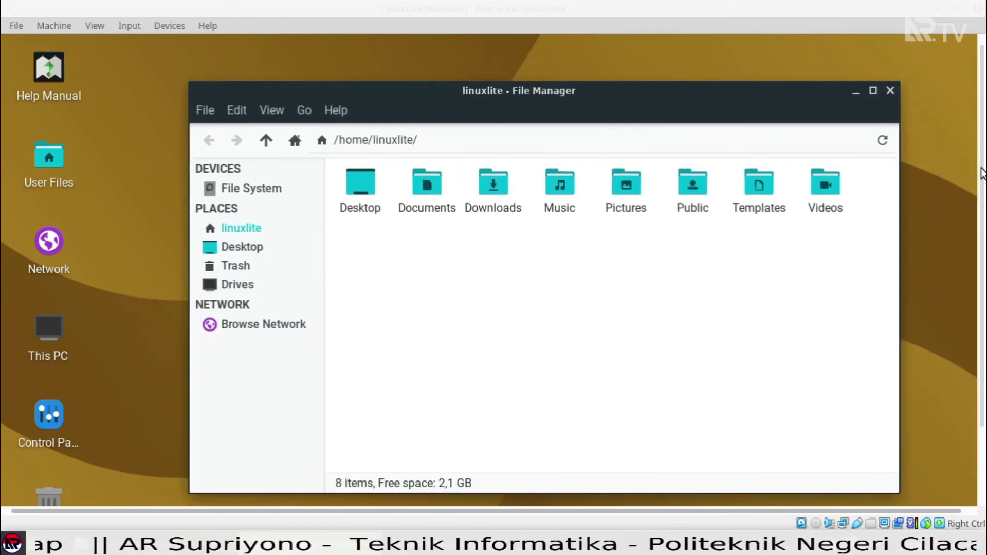
{"action": "left_click_drag", "start_coordinate": [983, 177], "coordinate": [983, 252]}
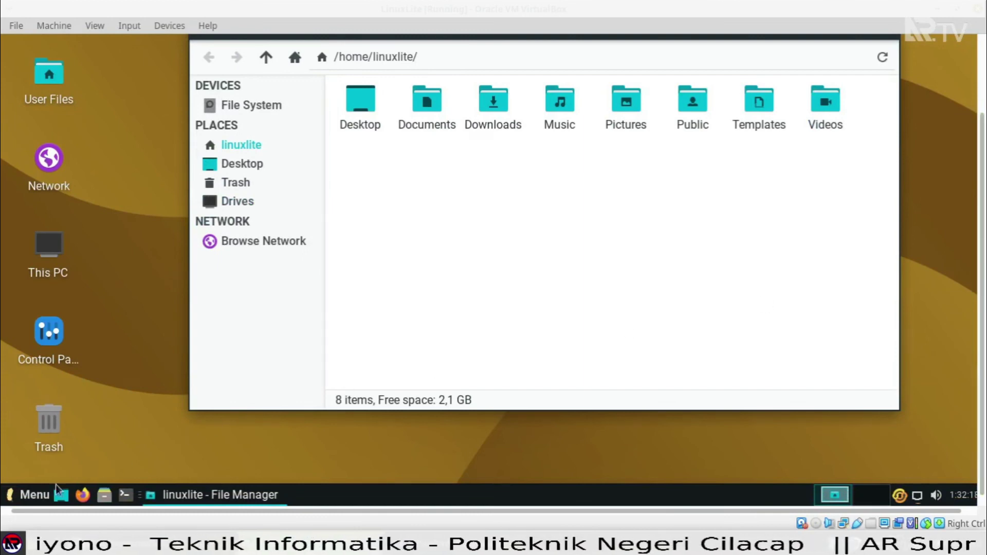
Open and dismiss the Whisker Menu without launching anything, then close the file manager.
{"action": "left_click", "coordinate": [27, 496]}
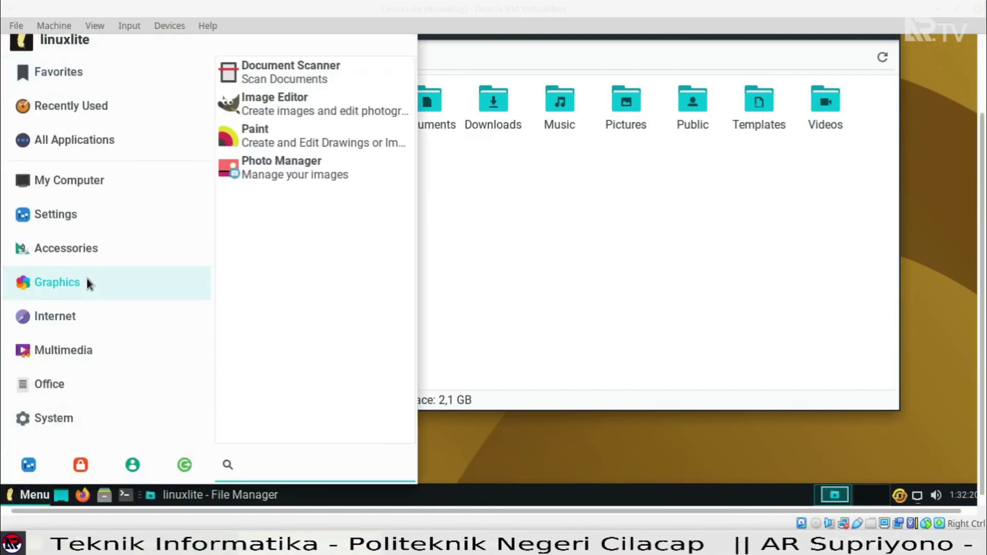
{"action": "mouse_move", "coordinate": [96, 426]}
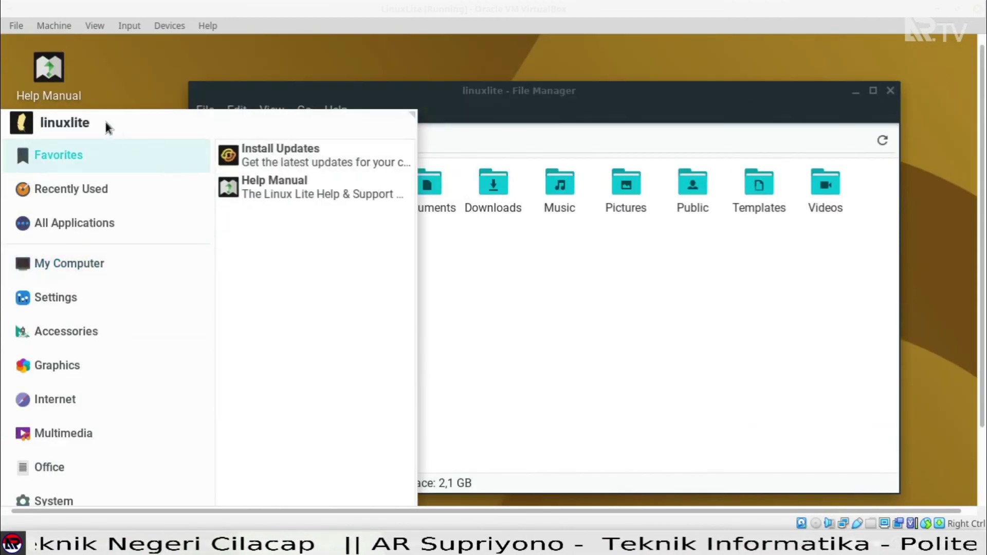
{"action": "left_click", "coordinate": [161, 63]}
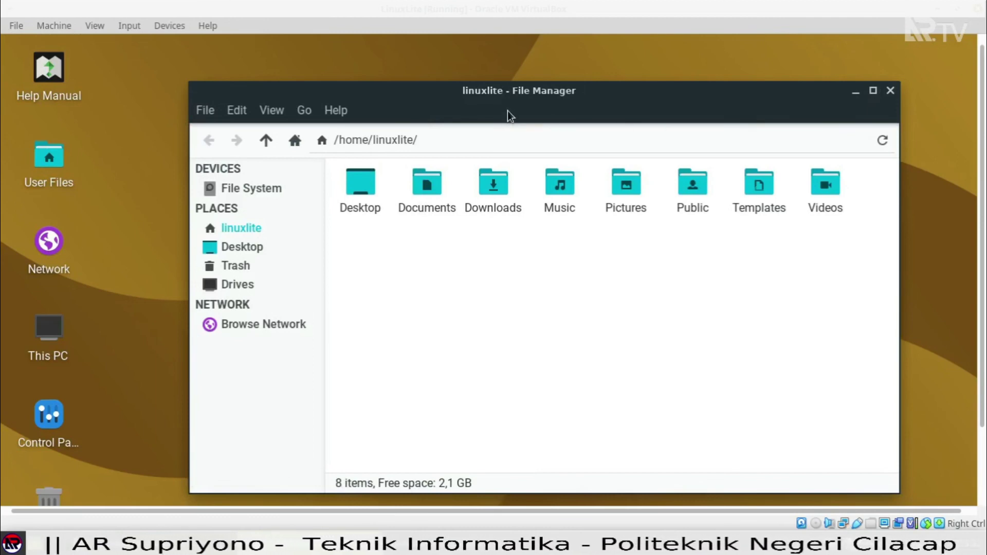
{"action": "left_click", "coordinate": [892, 94]}
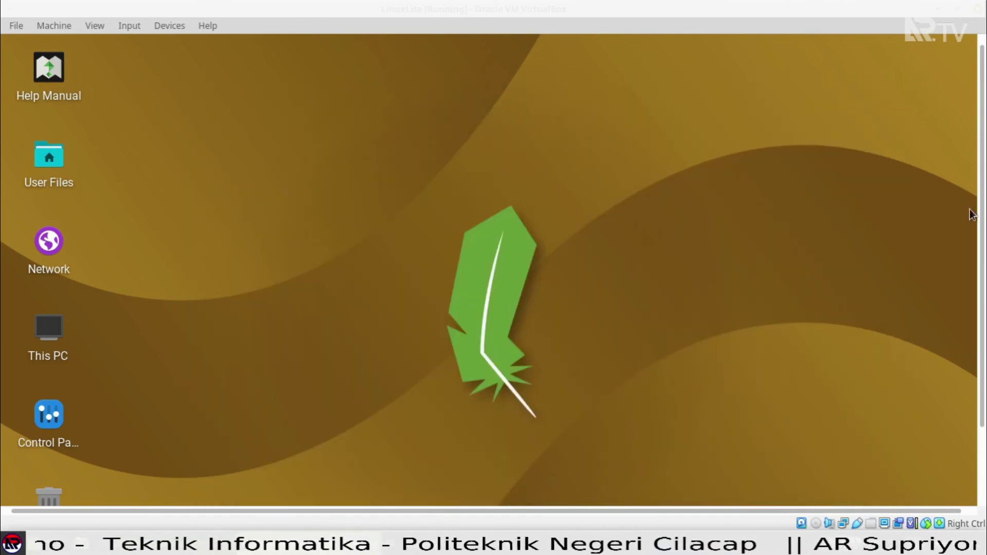
{"action": "left_click_drag", "start_coordinate": [982, 208], "coordinate": [983, 272]}
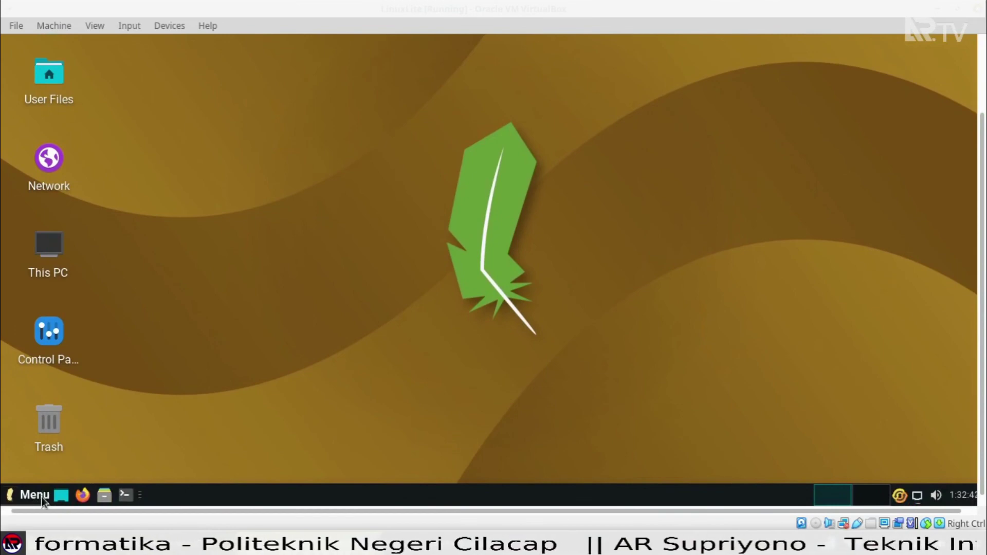
Choose Shut Down from the Whisker Menu's Log Out options to power off the guest.
{"action": "left_click", "coordinate": [41, 497]}
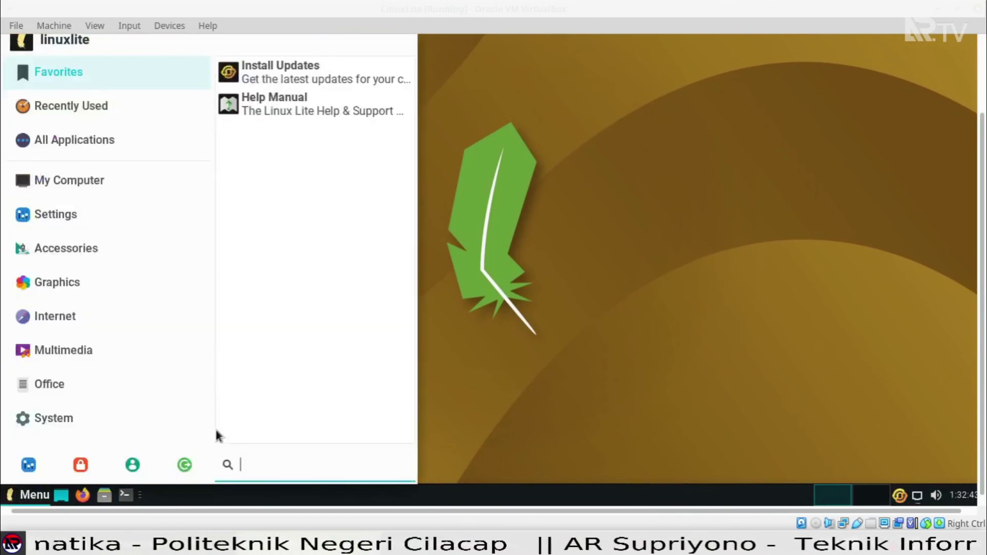
{"action": "left_click", "coordinate": [188, 463]}
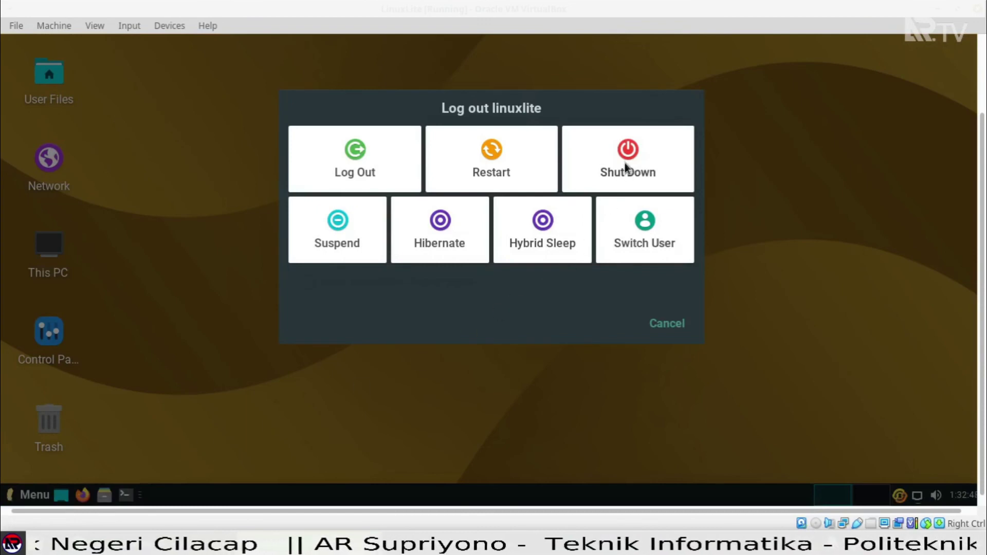
{"action": "left_click", "coordinate": [626, 166]}
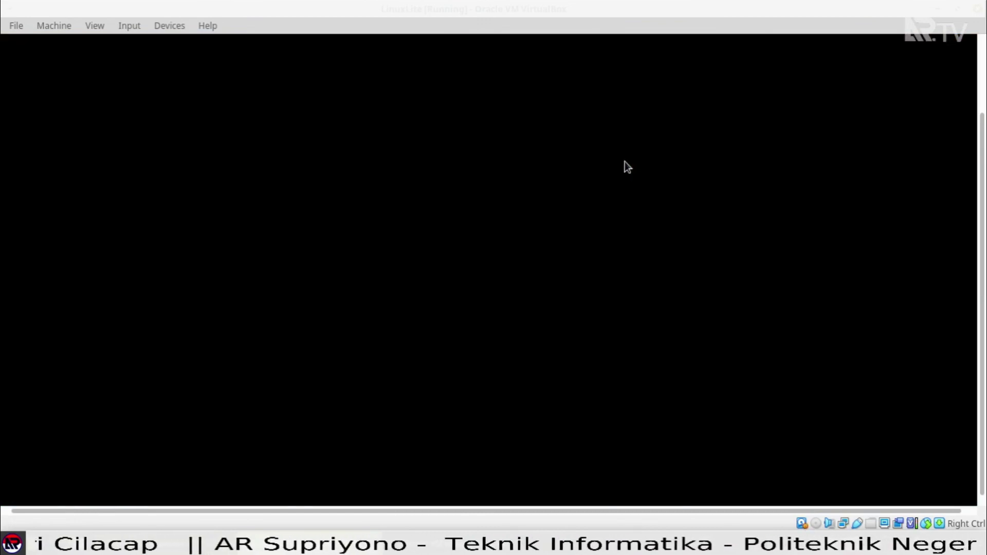